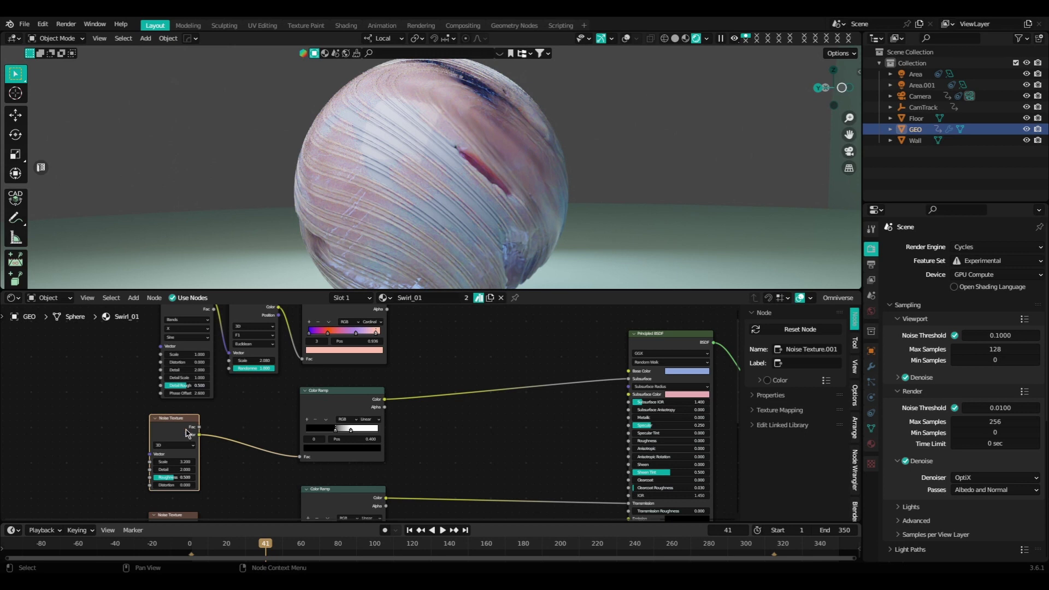
Preview the output of the Color Ramp feeding the Subsurface input on the sphere, and restore the Principled BSDF output
click(342, 412)
scroll(342, 417, up, 2)
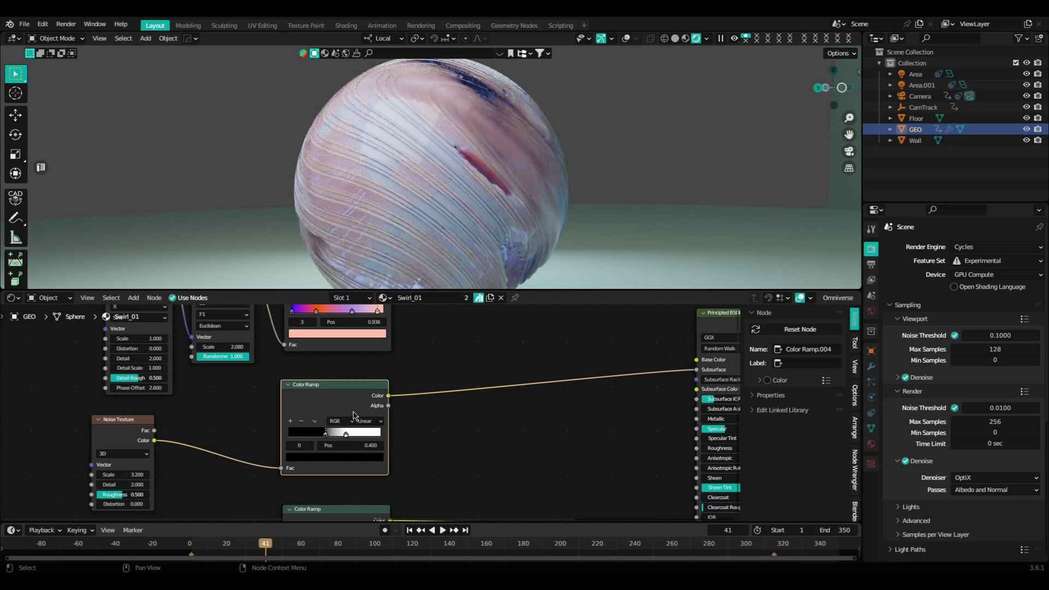
middle_drag(391, 407, 369, 402)
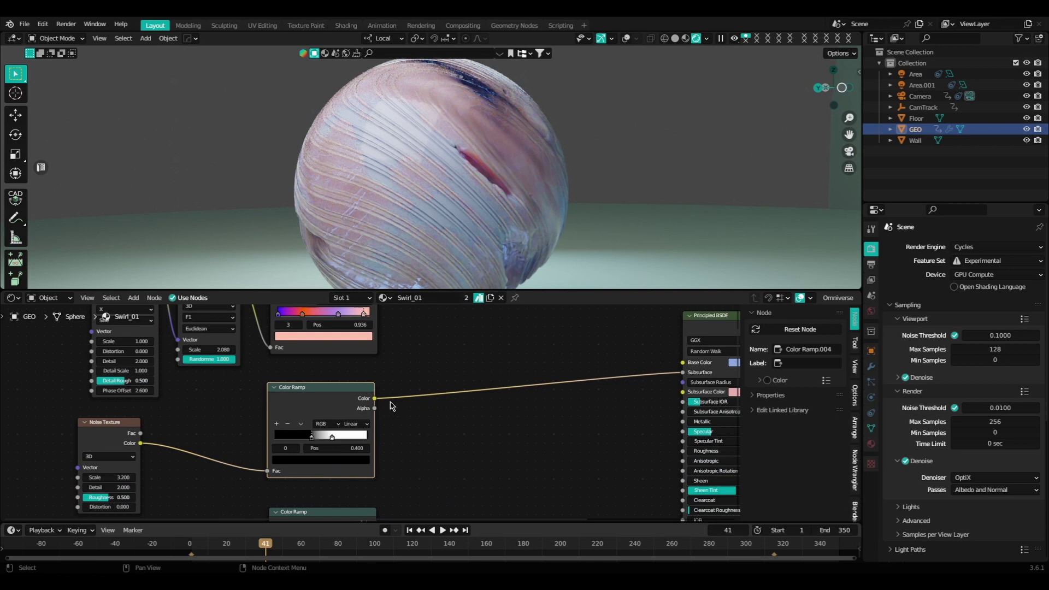
middle_drag(441, 402, 432, 397)
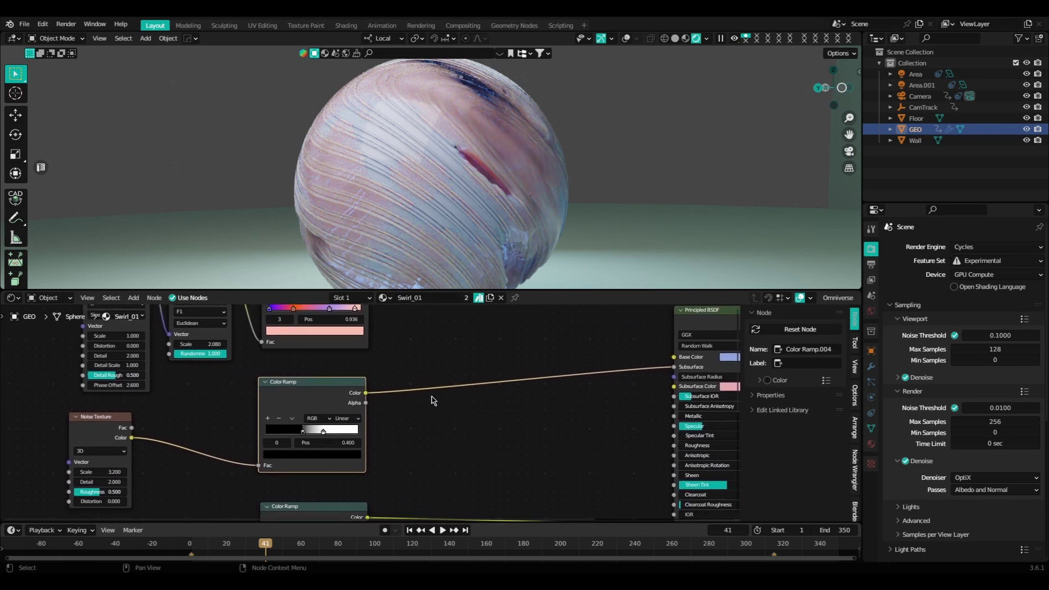
ctrl+shift+click(312, 407)
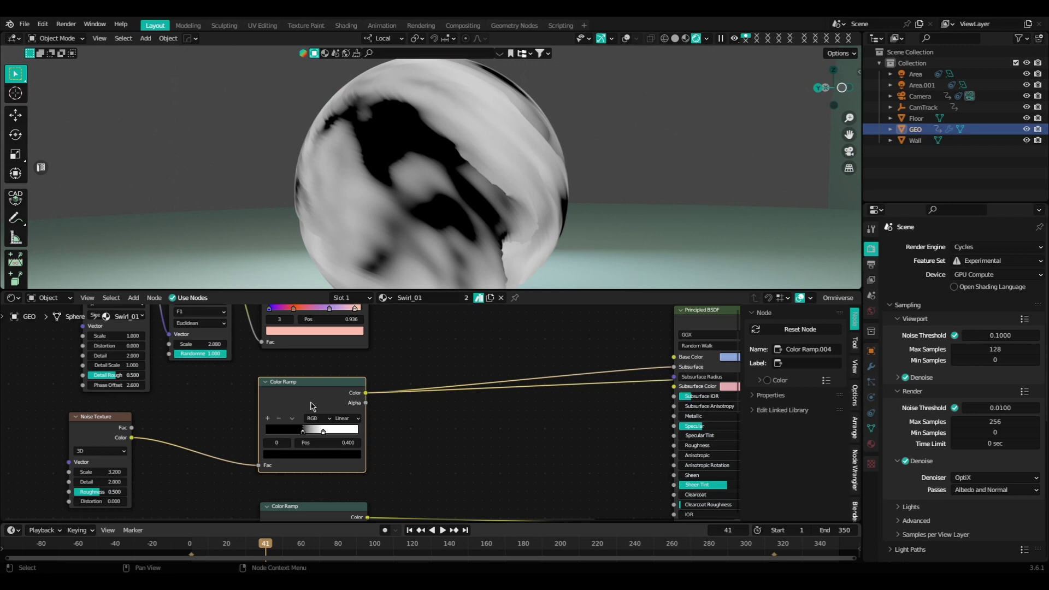
middle_drag(382, 268, 373, 240)
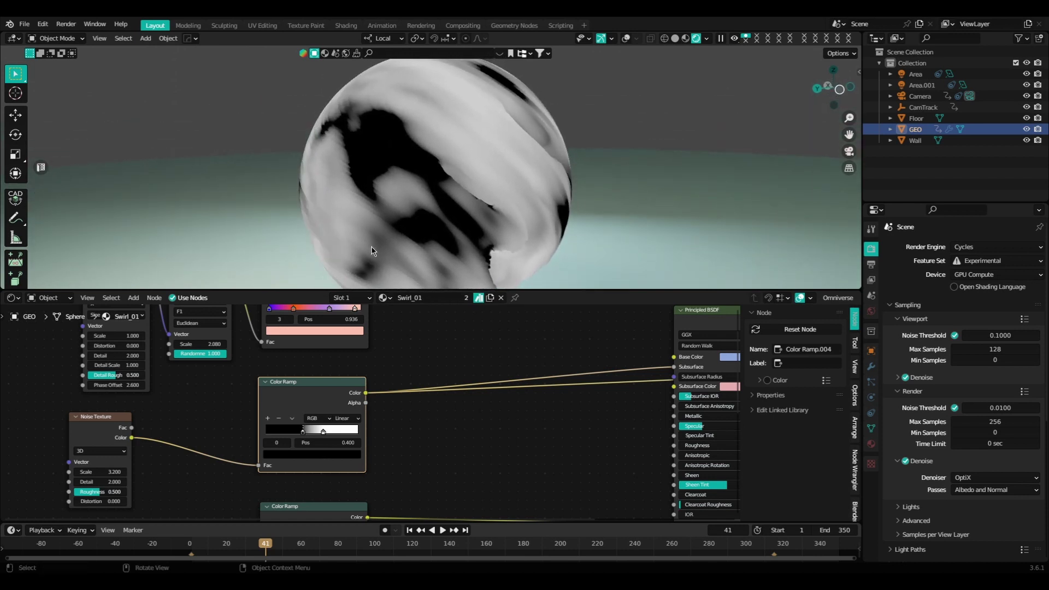
middle_drag(372, 251, 366, 277)
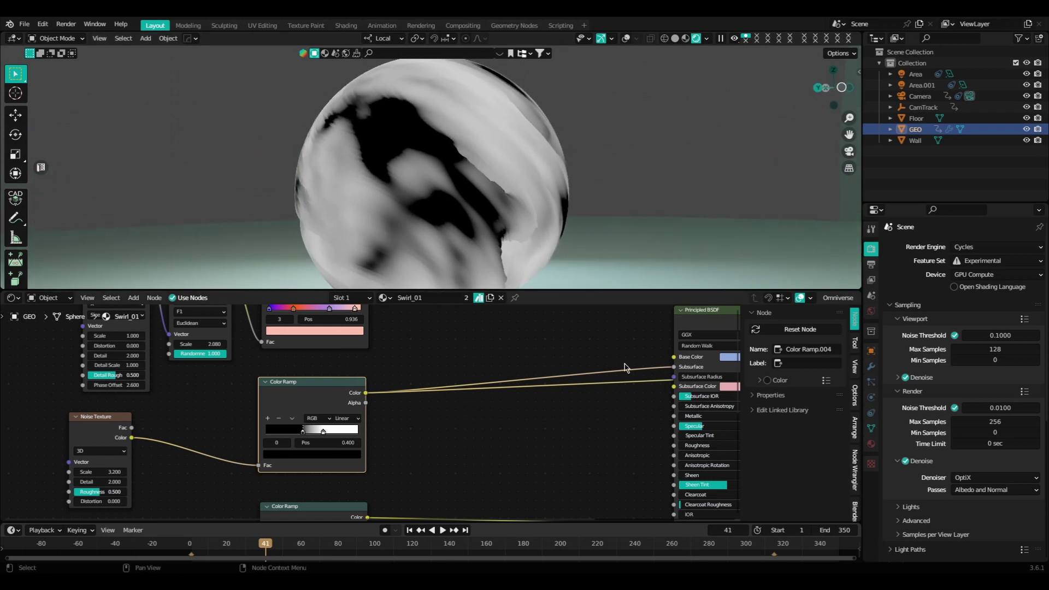
ctrl+shift+click(693, 320)
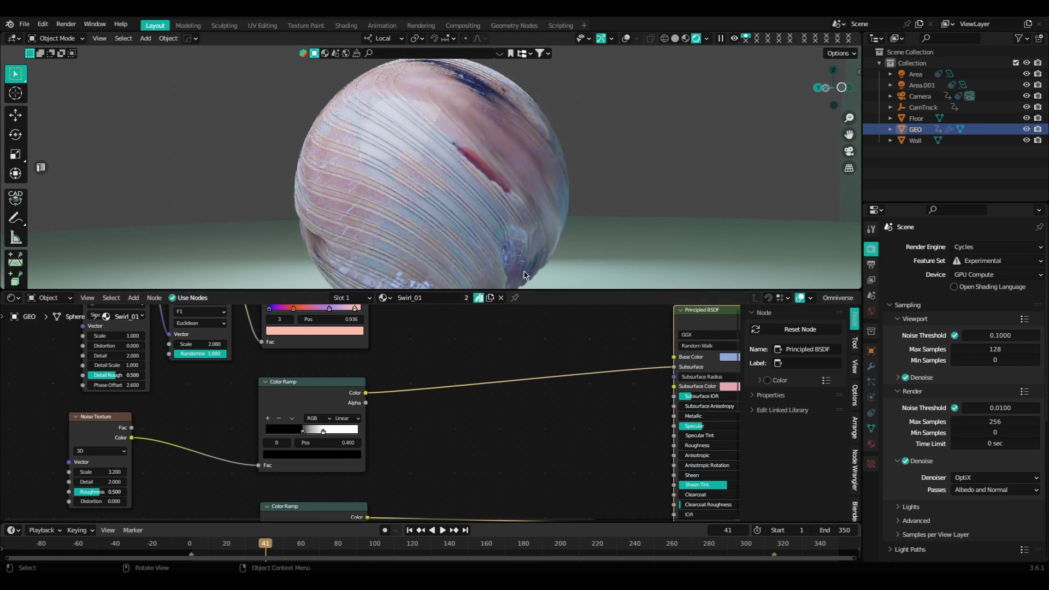
Inspect the Base Color of the Principled BSDF in its color picker
middle_drag(516, 261, 484, 230)
middle_drag(710, 356, 605, 346)
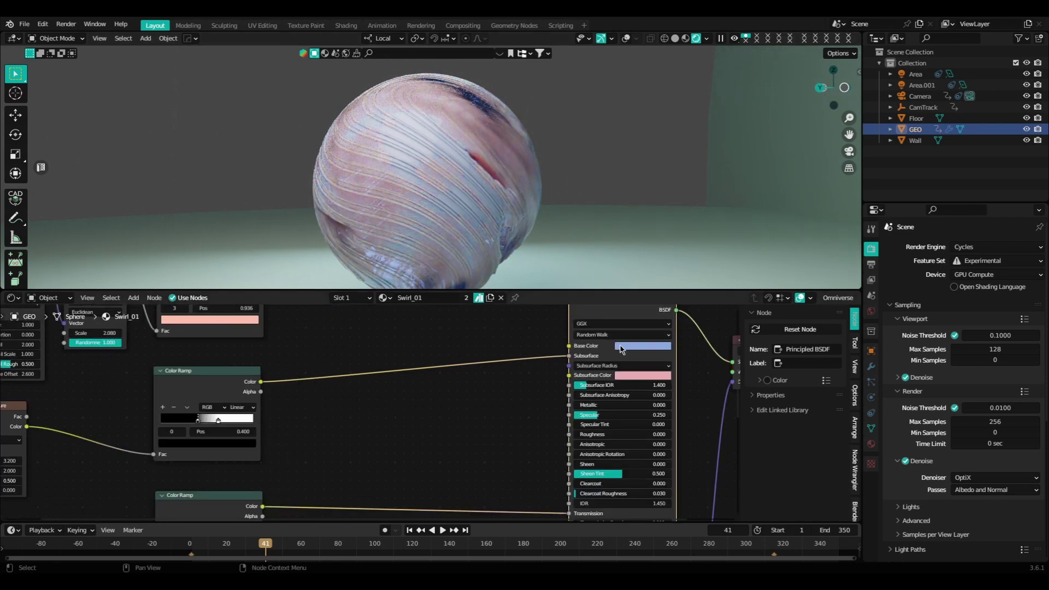
click(623, 349)
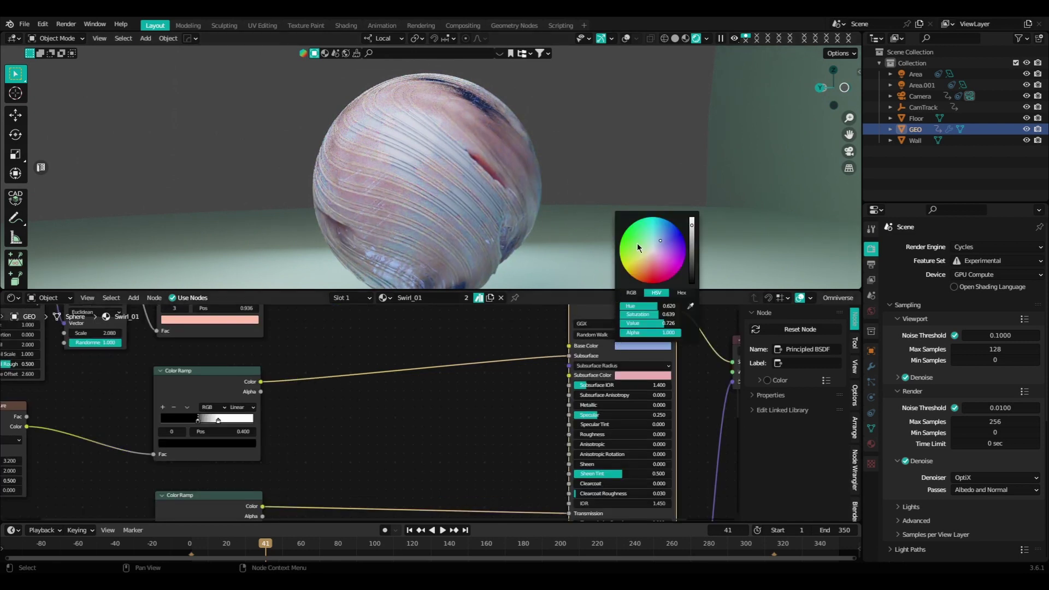
drag(637, 246, 661, 273)
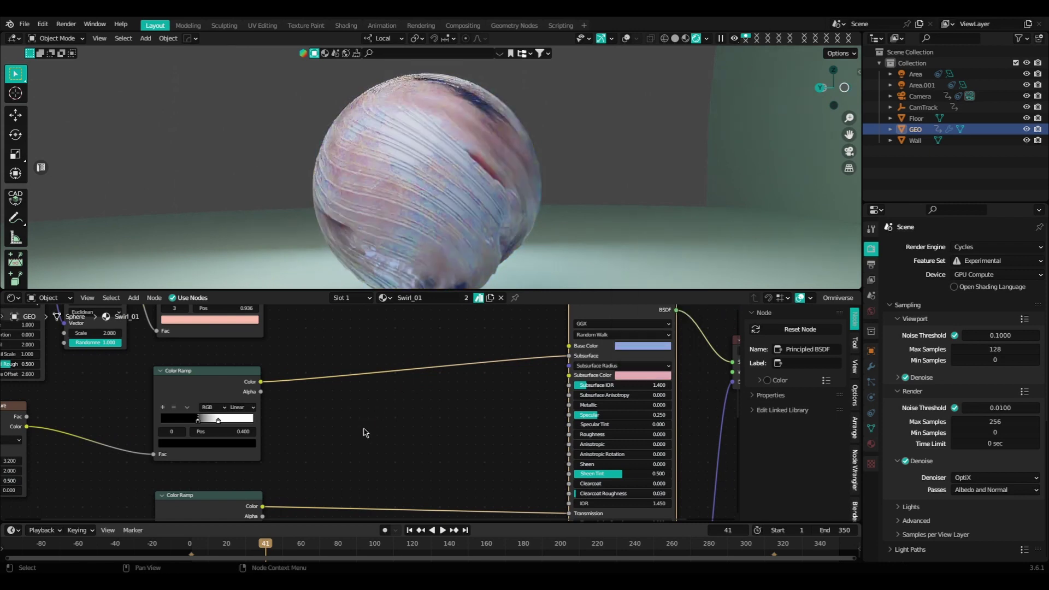
Preview the Color Ramp feeding the Transmission input on the sphere, and return to the Principled BSDF output
scroll(361, 434, down, 5)
scroll(438, 365, left, 3)
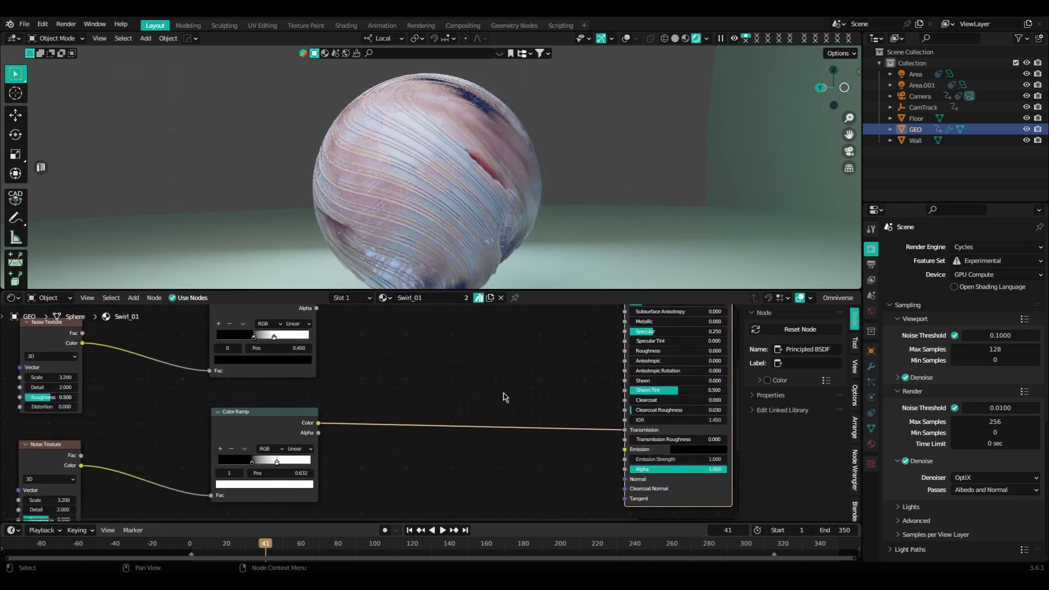
middle_drag(375, 440, 444, 403)
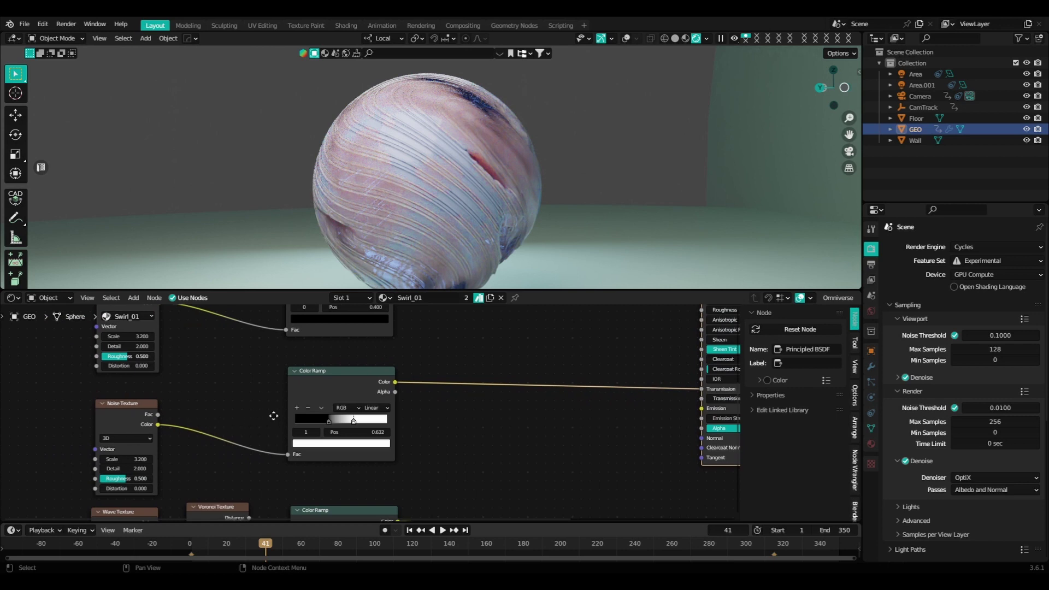
middle_drag(272, 422, 236, 412)
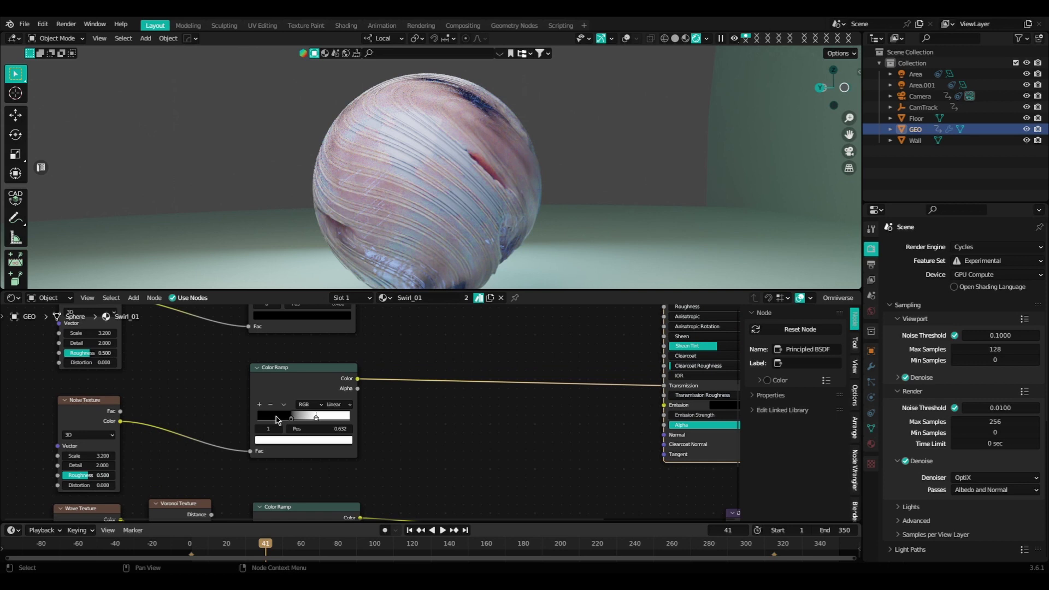
ctrl+shift+click(315, 394)
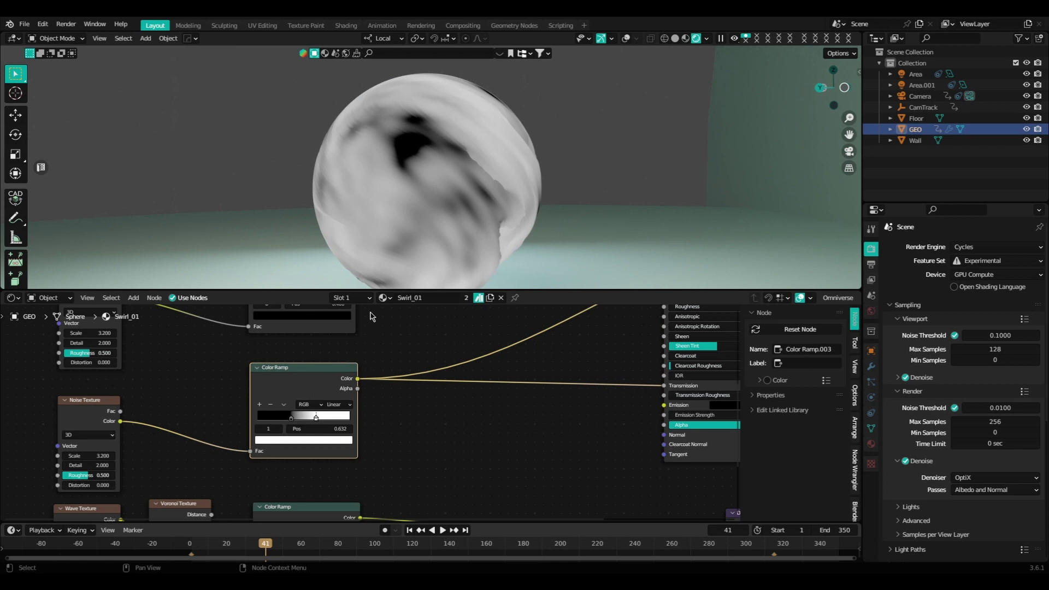
mouse_move(349, 181)
middle_down()
mouse_move(291, 54)
mouse_move(345, 254)
mouse_move(388, 246)
mouse_move(445, 257)
mouse_move(397, 275)
mouse_move(391, 252)
mouse_move(405, 238)
middle_up()
click(714, 455)
Try removing the white stop from the transmission Color Ramp and setting the remaining stop's color value to 1.000 (white)
click(270, 405)
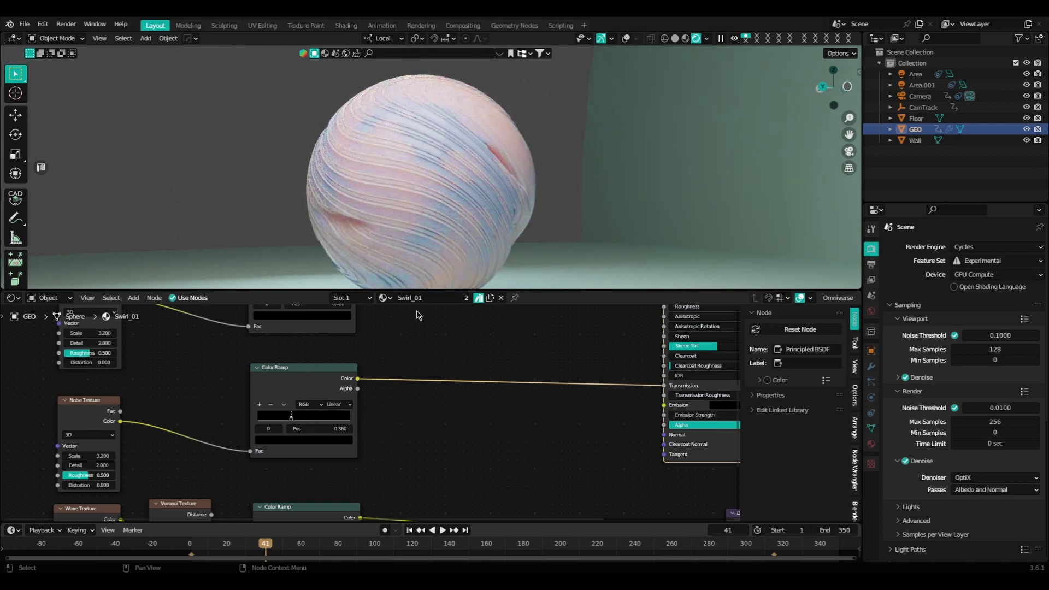
middle_drag(462, 246, 431, 284)
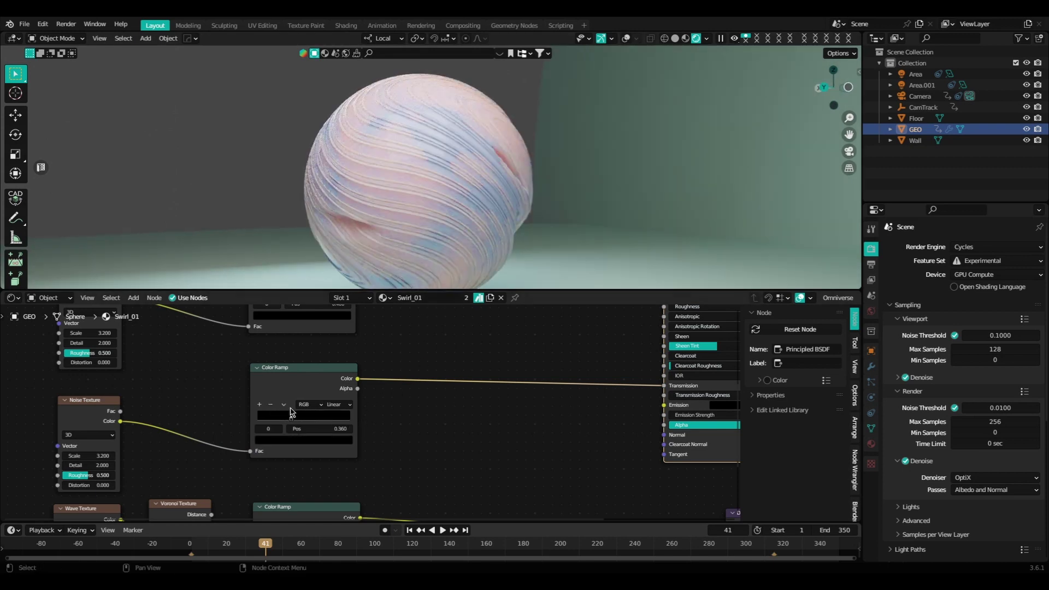
click(294, 440)
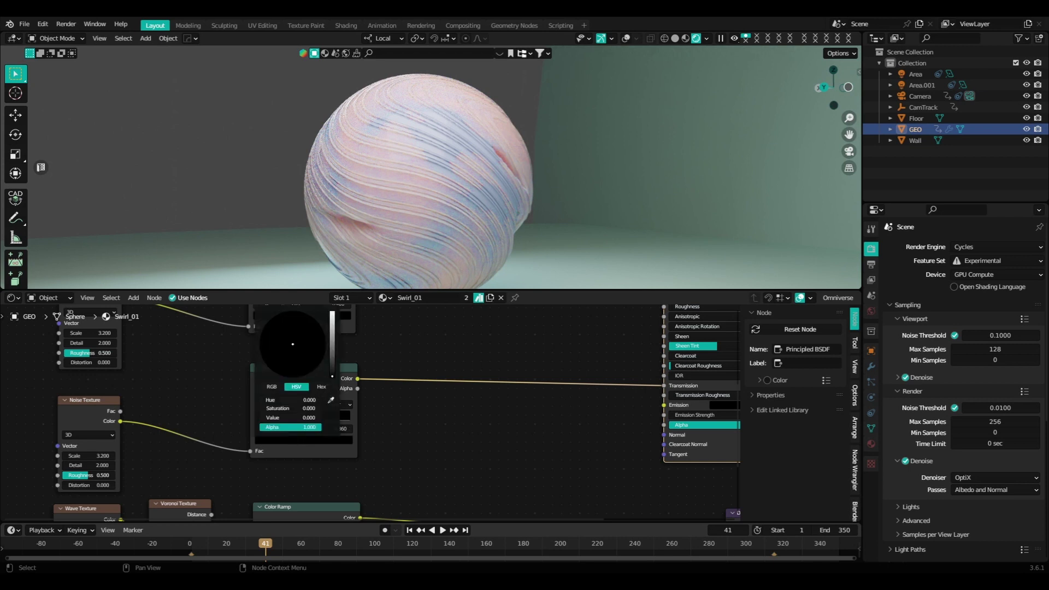
click(333, 315)
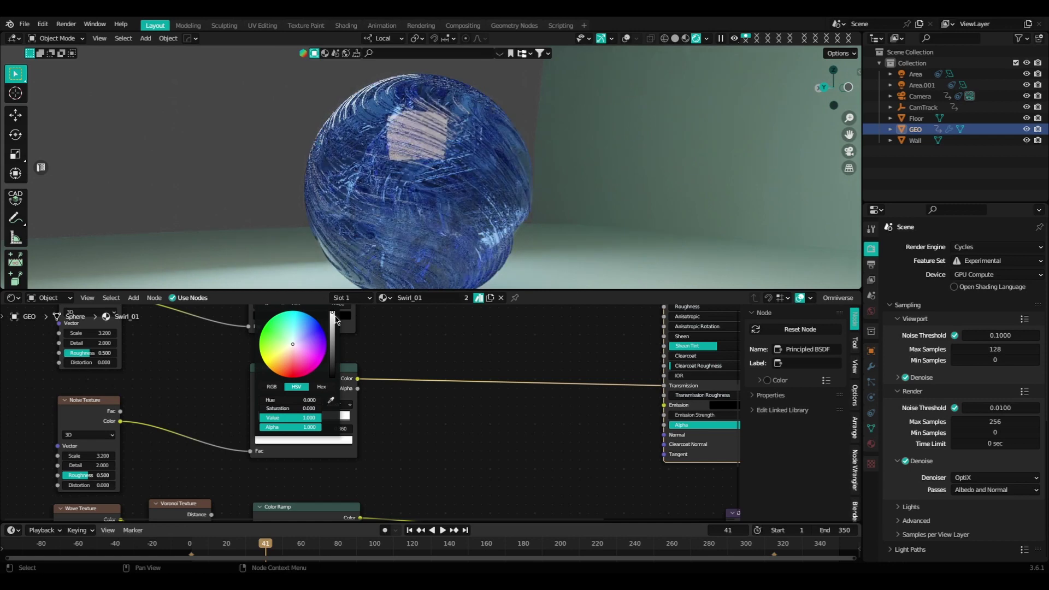
Undo the trial changes to the transmission Color Ramp
mouse_move(396, 252)
middle_down()
mouse_move(402, 235)
mouse_move(415, 240)
mouse_move(388, 253)
mouse_move(407, 247)
middle_up()
key(ctrl+z)
key(ctrl+z)
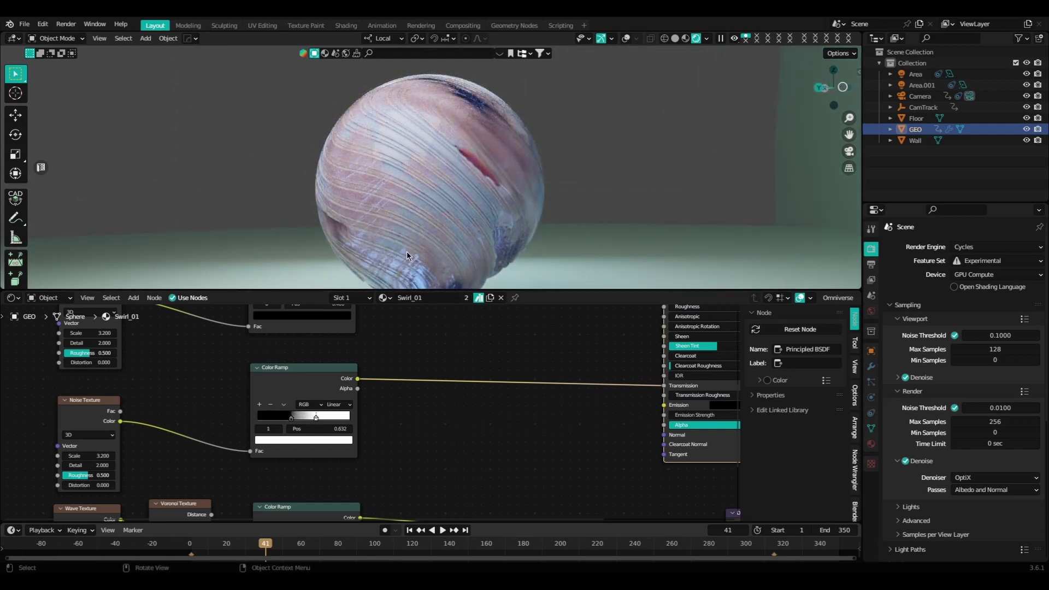
Review the Wave, Voronoi and Color Ramp chain feeding the Displacement node, and move the Material Output slightly farther from the Principled BSDF
middle_drag(386, 384, 260, 390)
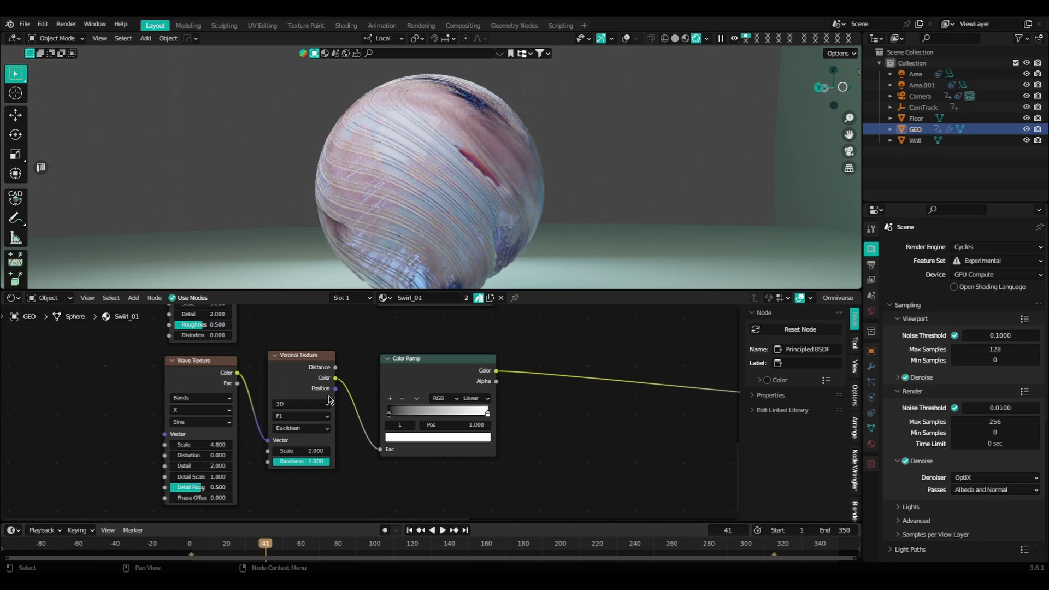
middle_drag(361, 397, 255, 404)
scroll(305, 407, down, 3)
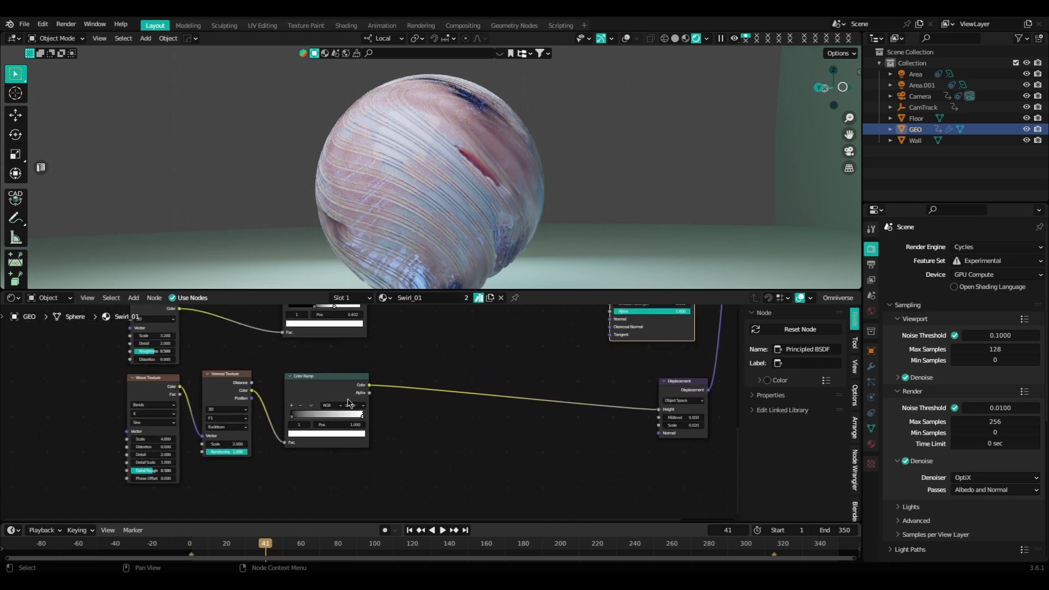
middle_drag(353, 403, 327, 417)
middle_drag(458, 401, 379, 500)
middle_drag(418, 431, 404, 465)
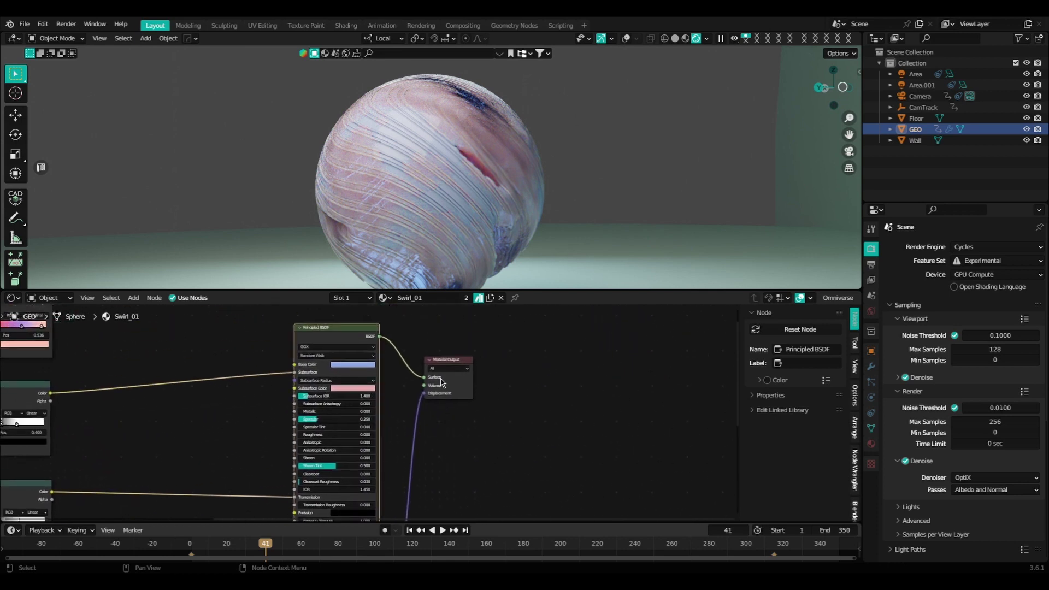
drag(448, 361, 472, 365)
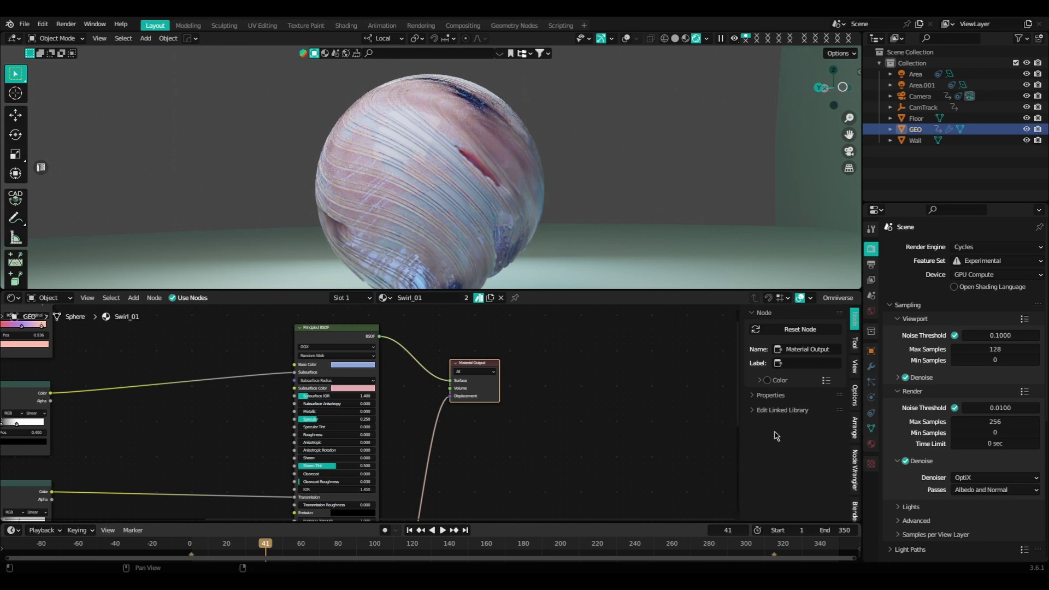
Try Bump Only as the displacement method in the Swirl_01 material's surface settings, and switch back to Displacement and Bump
click(870, 445)
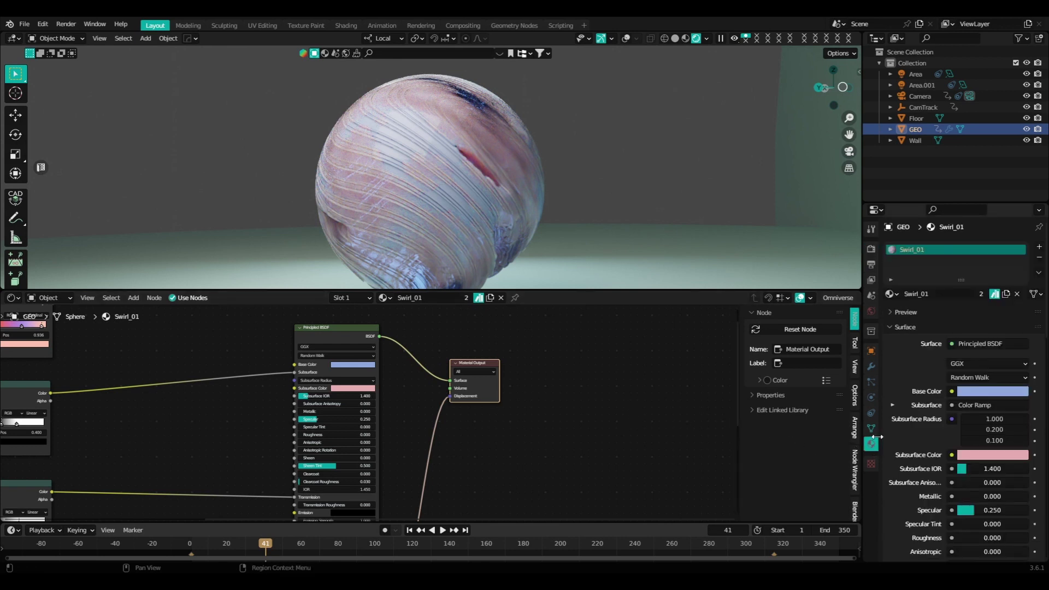
scroll(922, 426, down, 12)
scroll(922, 425, down, 7)
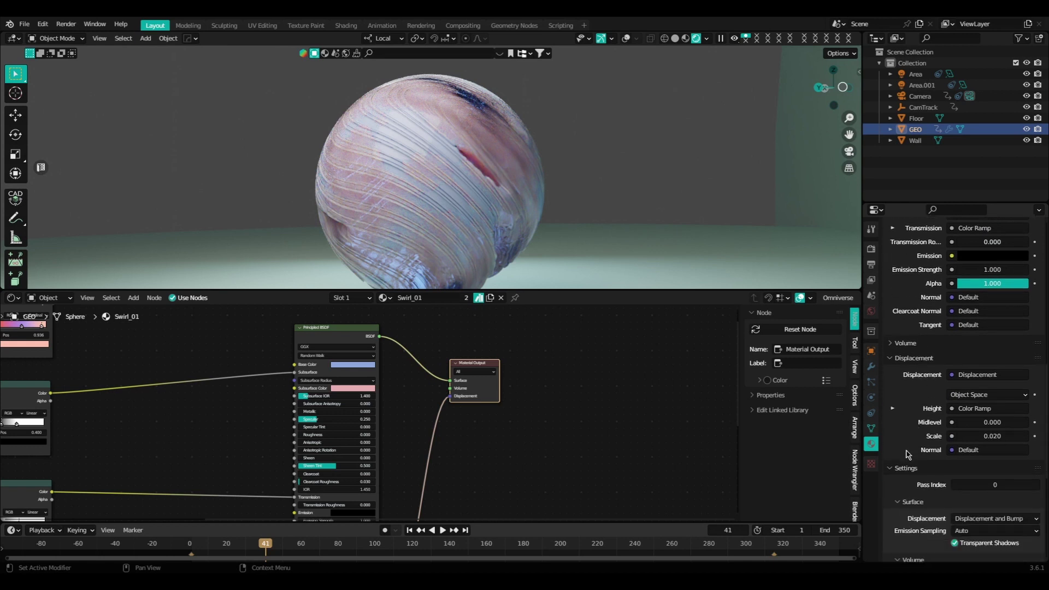
scroll(892, 472, down, 1)
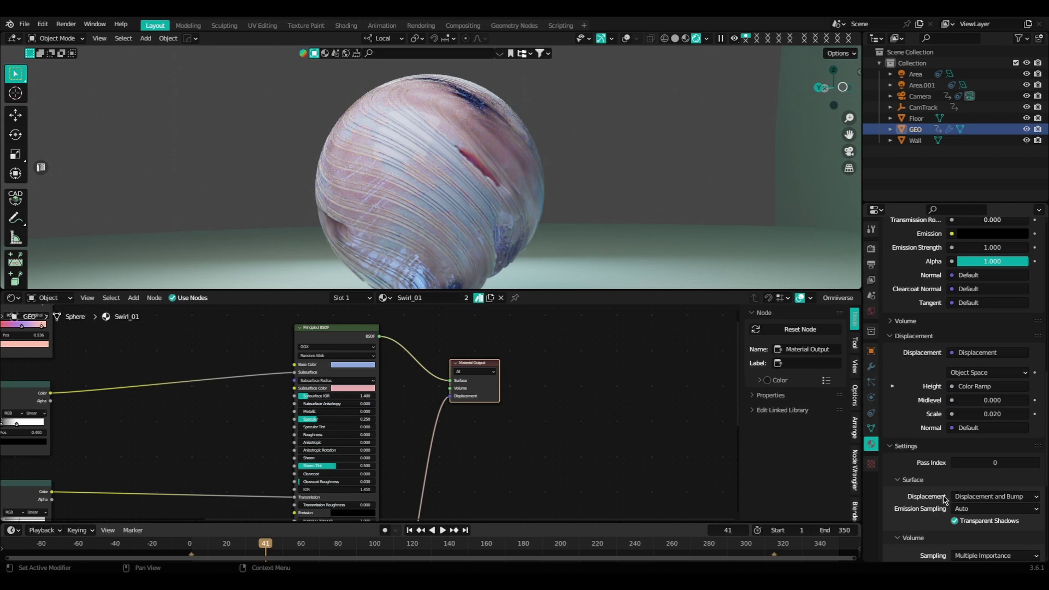
click(970, 497)
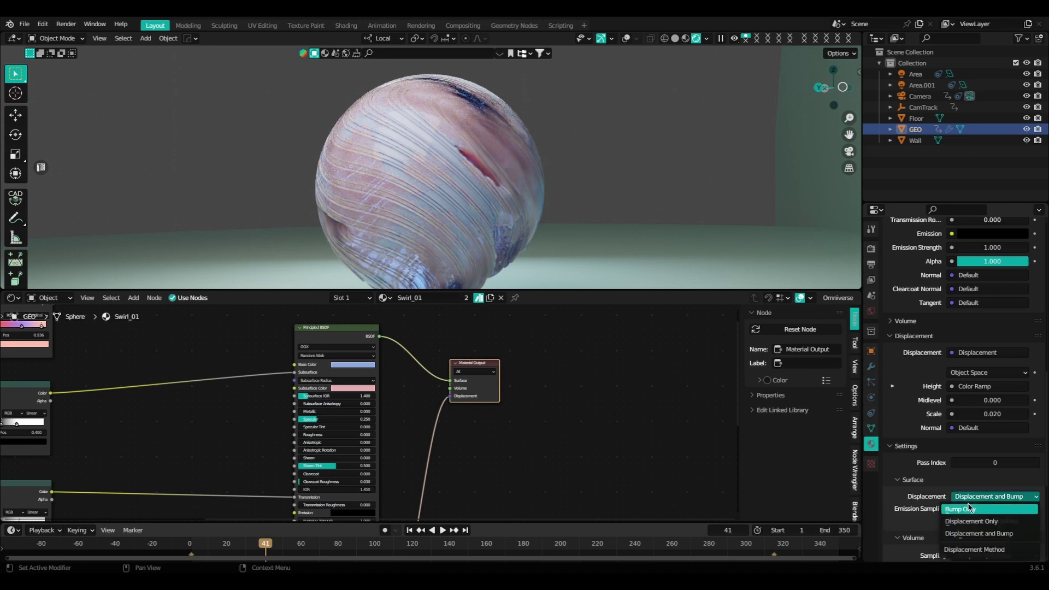
click(968, 508)
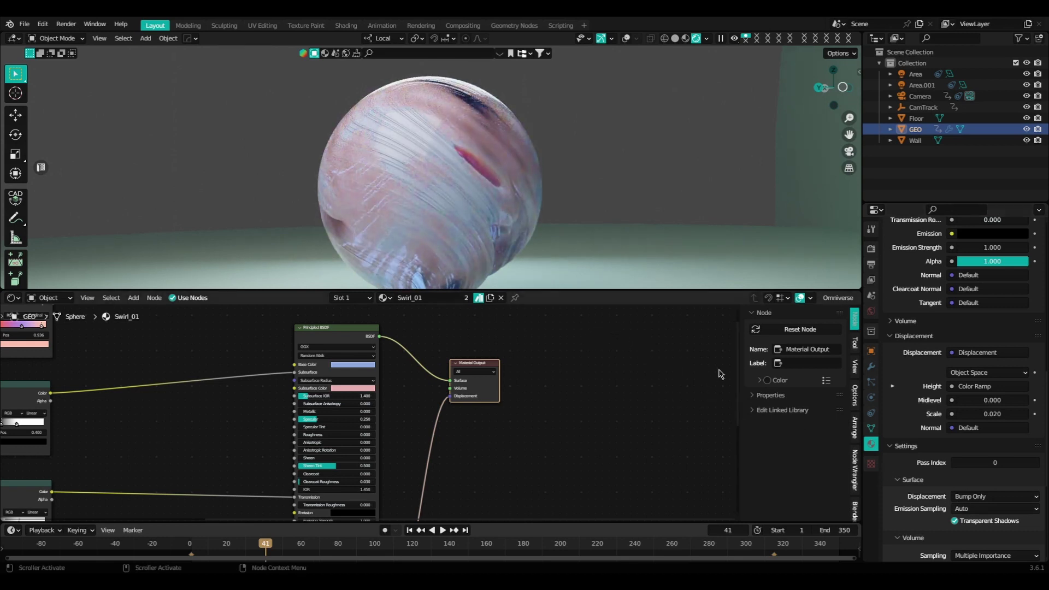
click(961, 498)
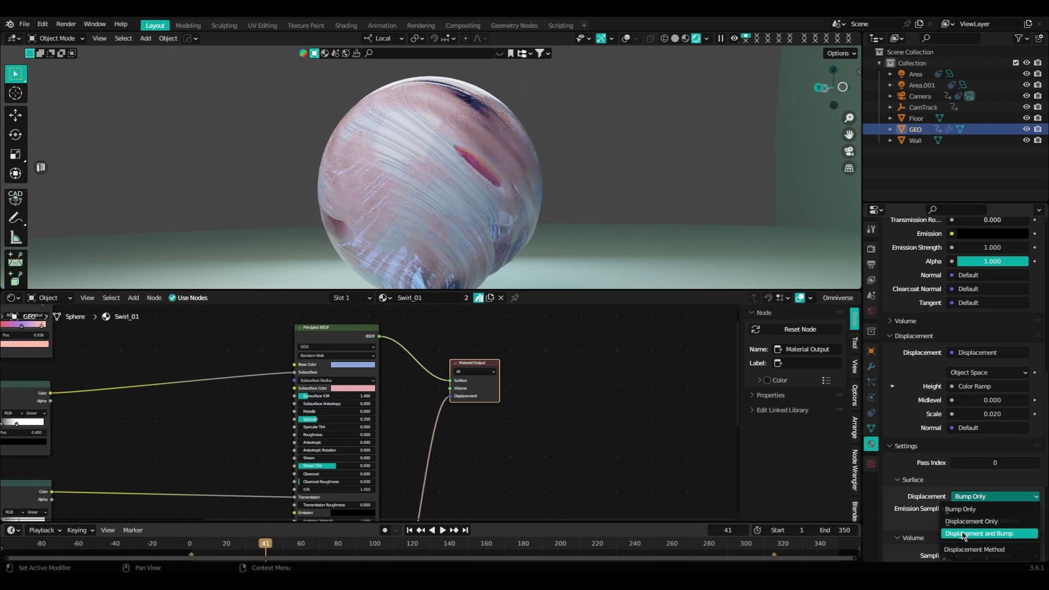
click(962, 533)
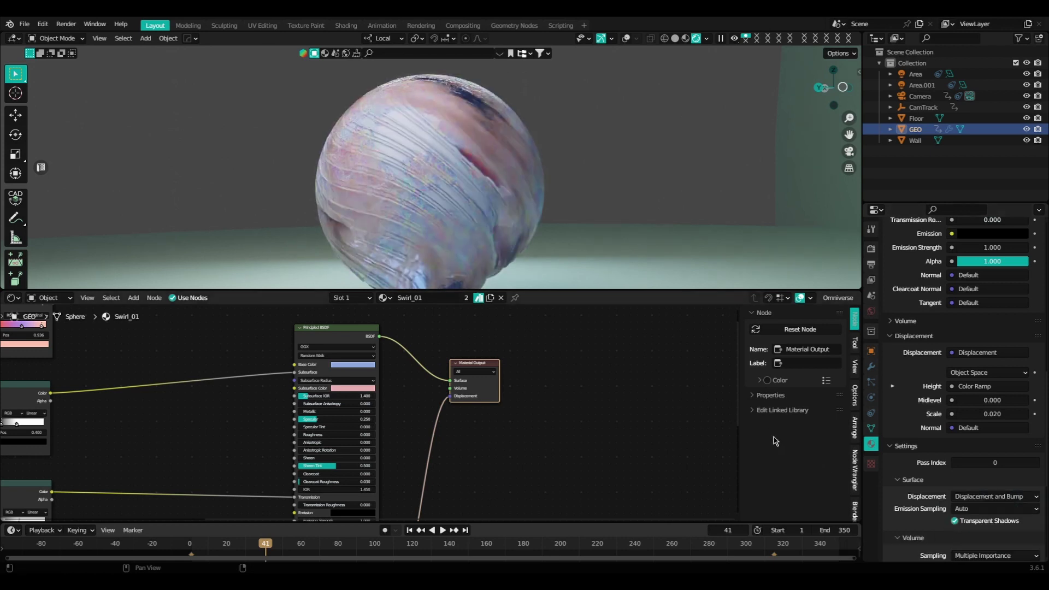
Try a scale of 8 on the Wave Texture in the displacement chain, and set it back to 4.8
middle_drag(82, 508, 437, 389)
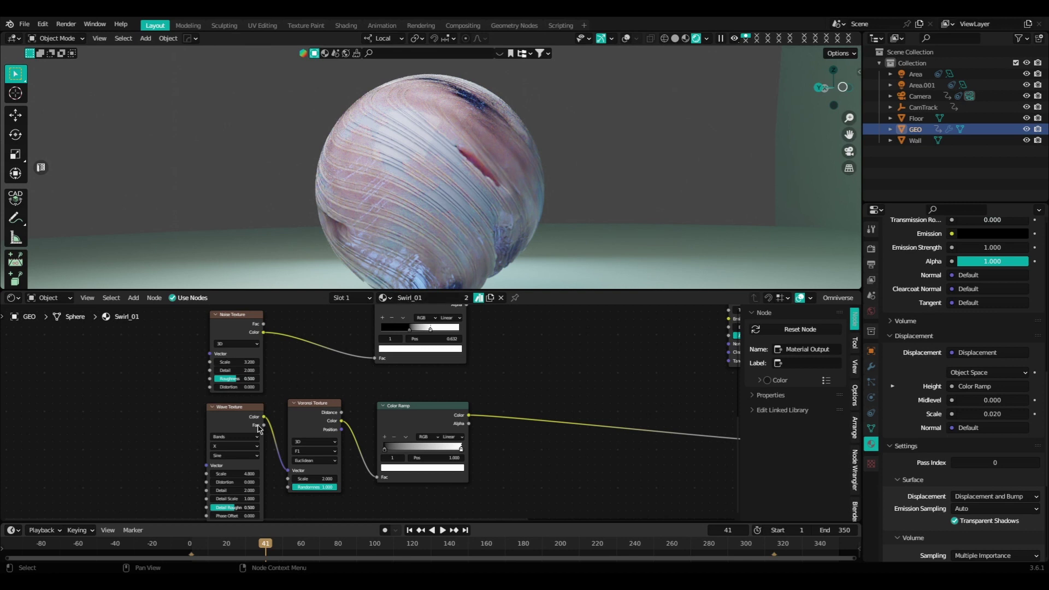
scroll(262, 424, up, 3)
click(236, 469)
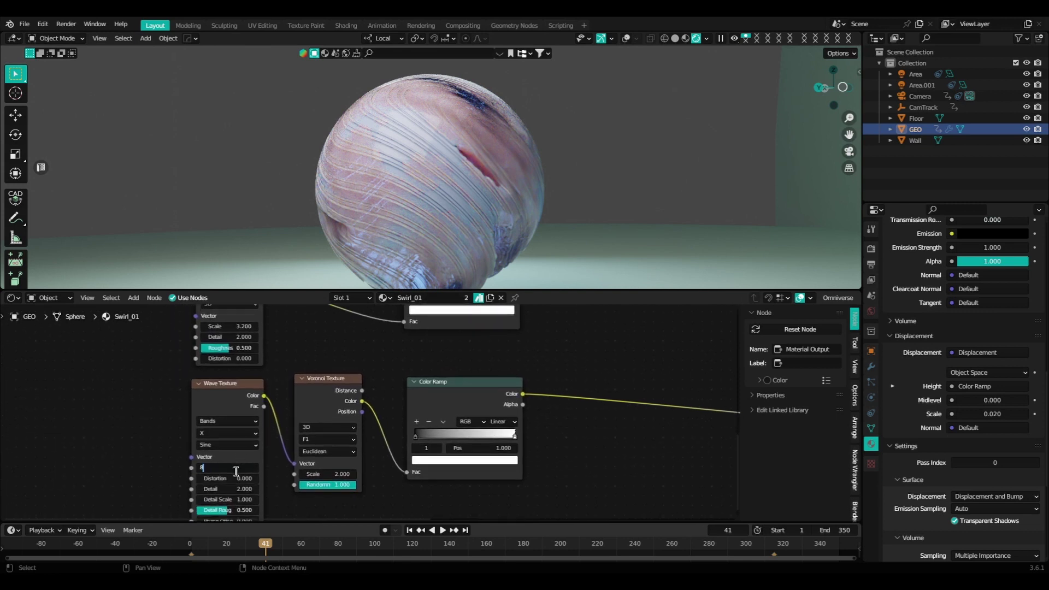
text(8)
key(Return)
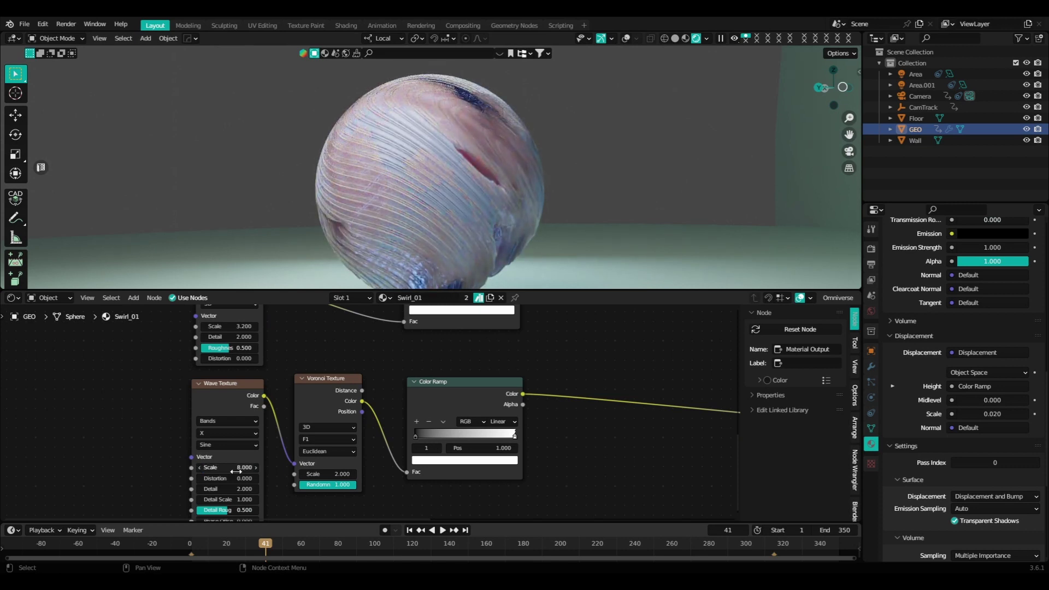
click(236, 469)
key(Return)
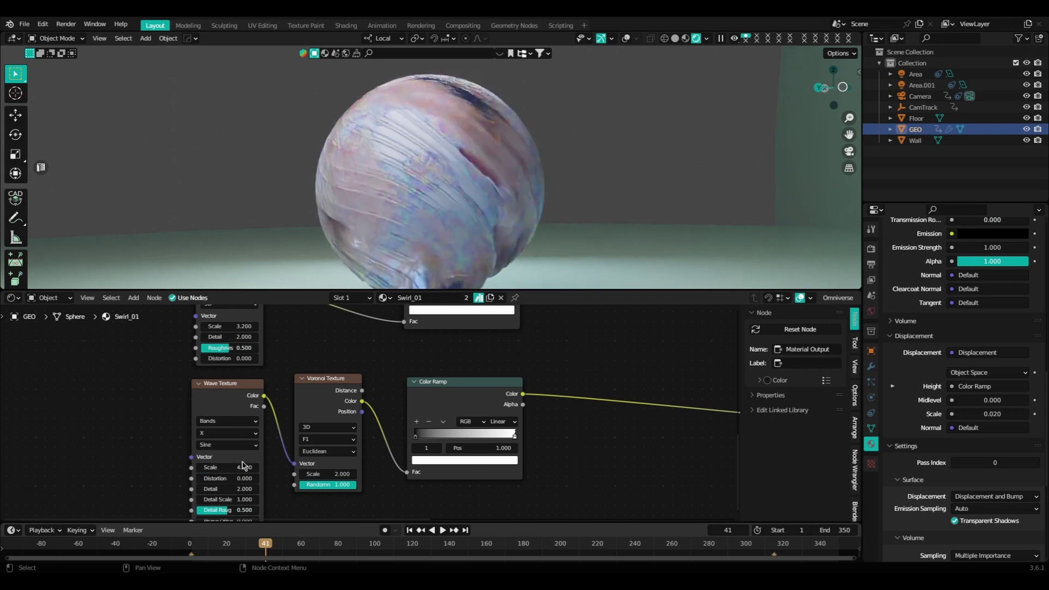
Move the displacement Wave Texture farther from the Voronoi Texture and connect its Color output directly to the Color Ramp's Fac input
click(236, 397)
drag(239, 389, 408, 474)
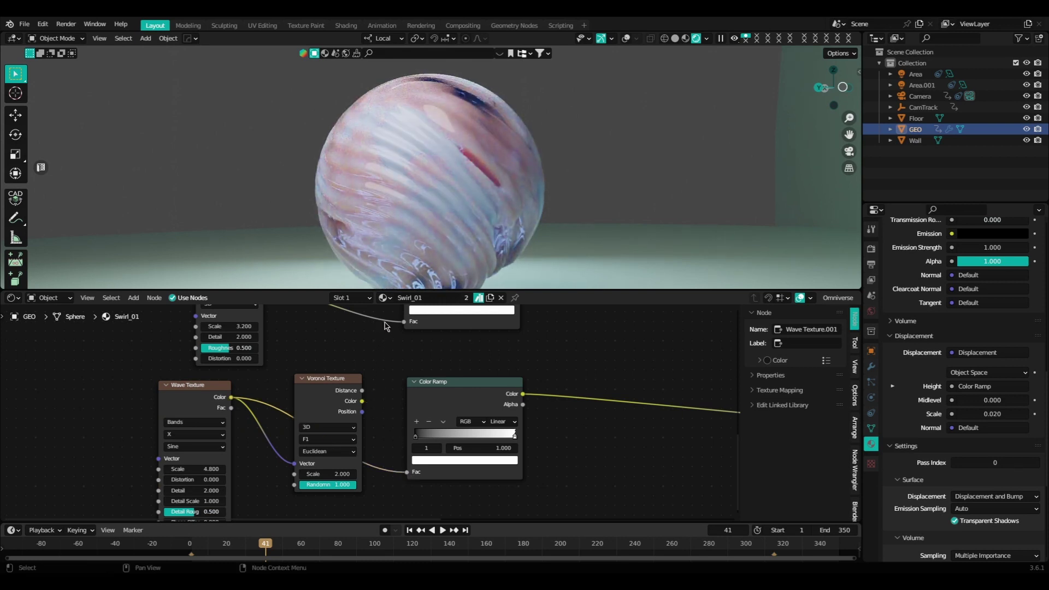
Connect the displacement Voronoi Texture's Distance output to the Color Ramp's Fac input and set the Voronoi scale to 4
middle_drag(421, 257, 447, 266)
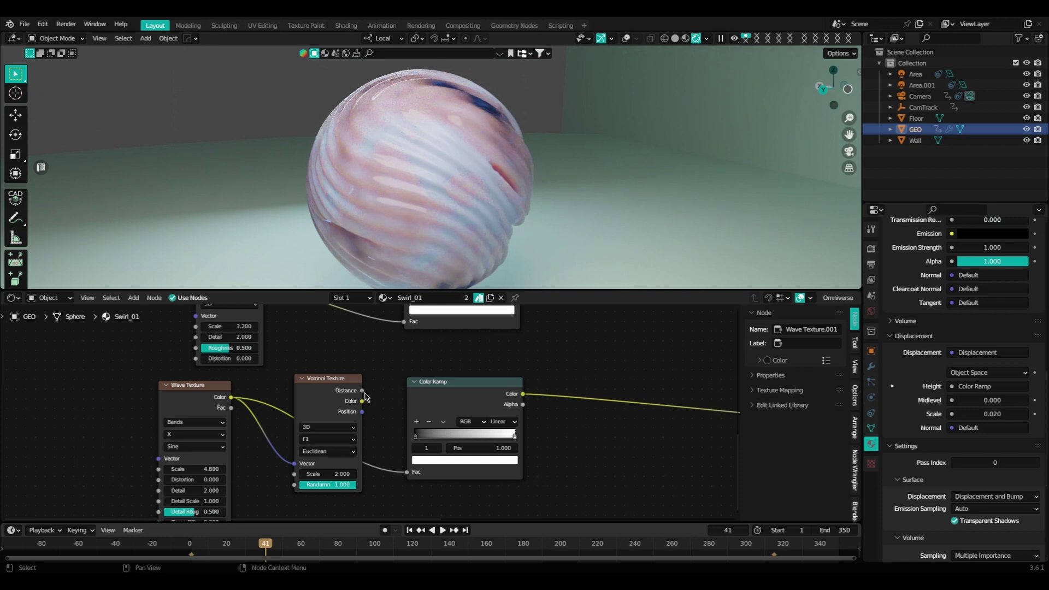
drag(362, 391, 406, 473)
scroll(382, 452, up, 1)
click(350, 434)
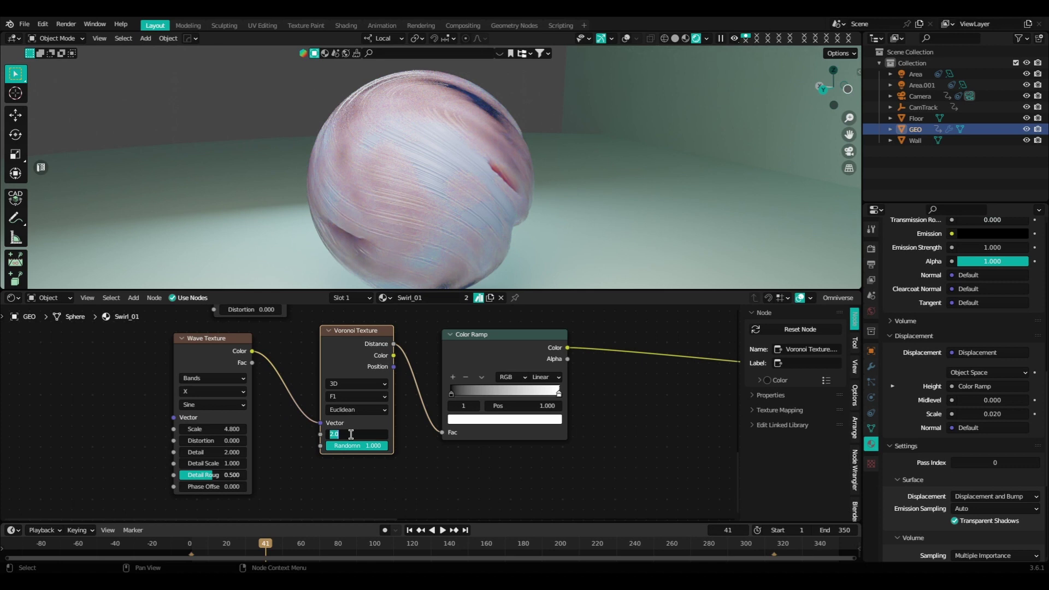
text(4)
key(Return)
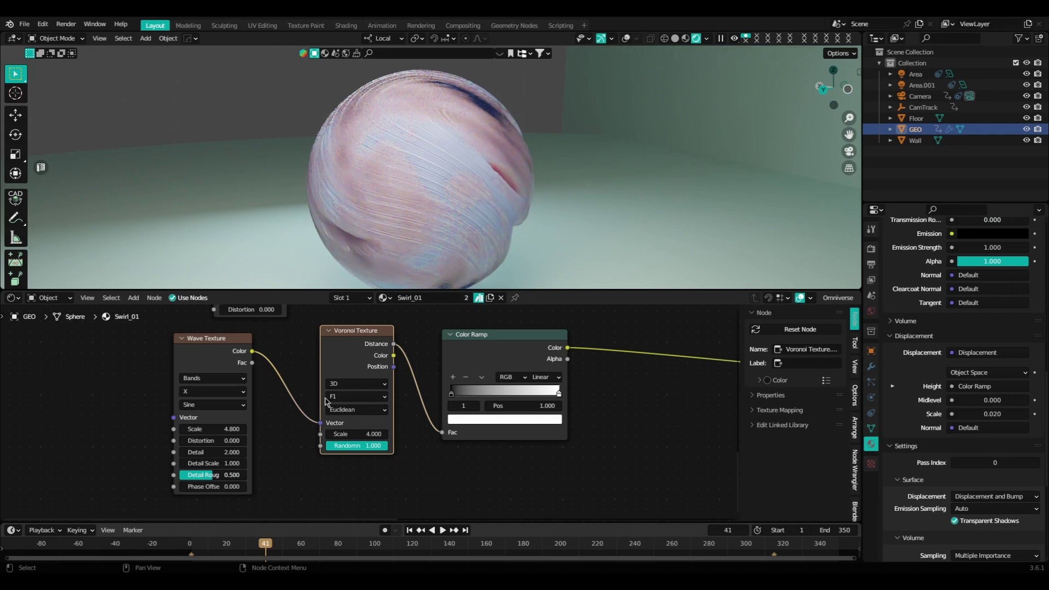
Examine the displacement ridges on the sphere up close and open the displacement Voronoi Texture's scale for editing
scroll(404, 248, up, 3)
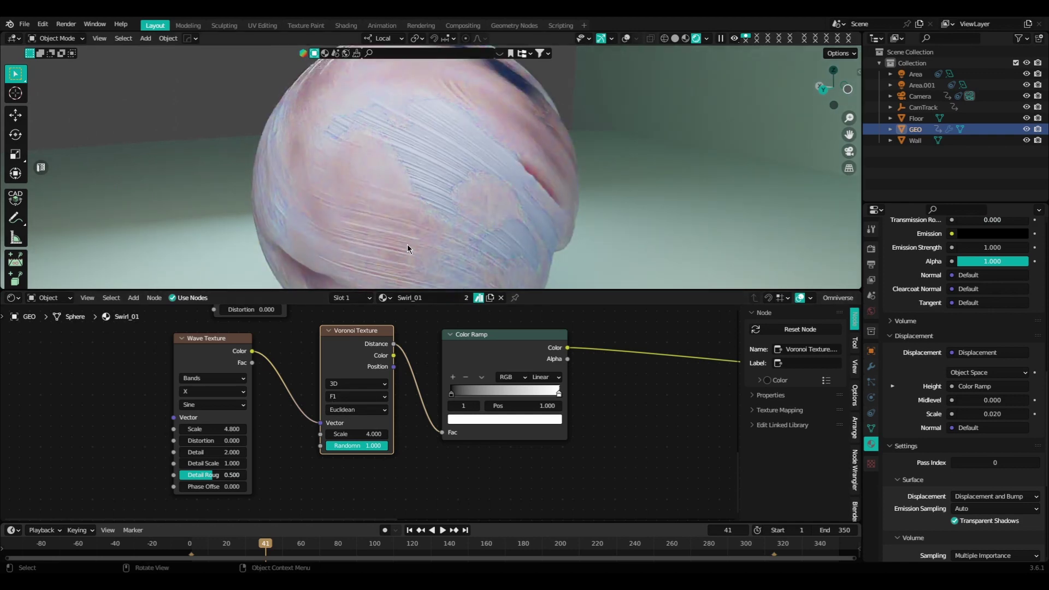
scroll(408, 244, up, 2)
scroll(394, 228, up, 2)
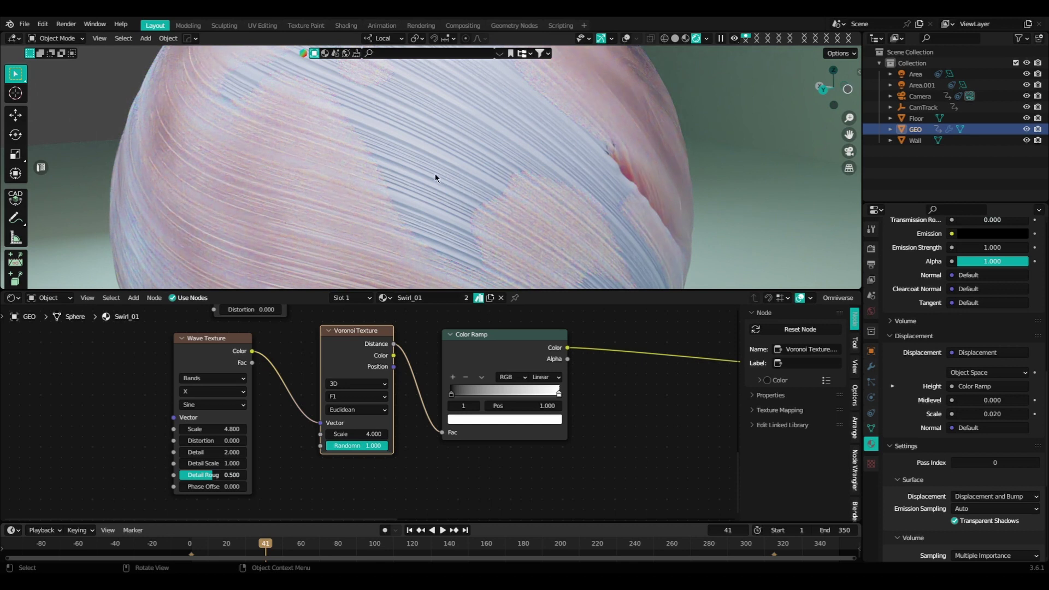
click(358, 436)
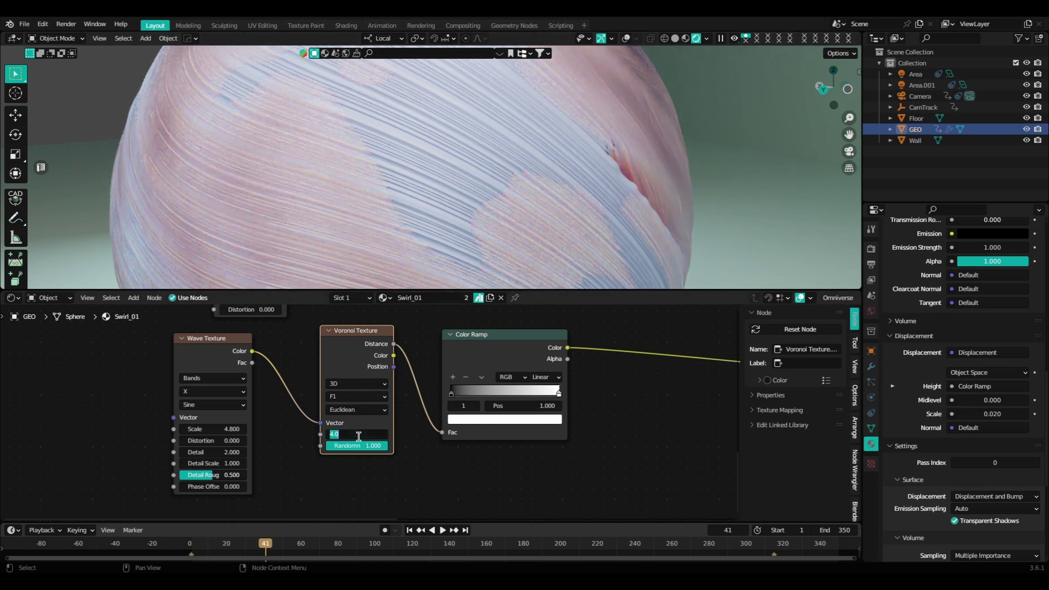
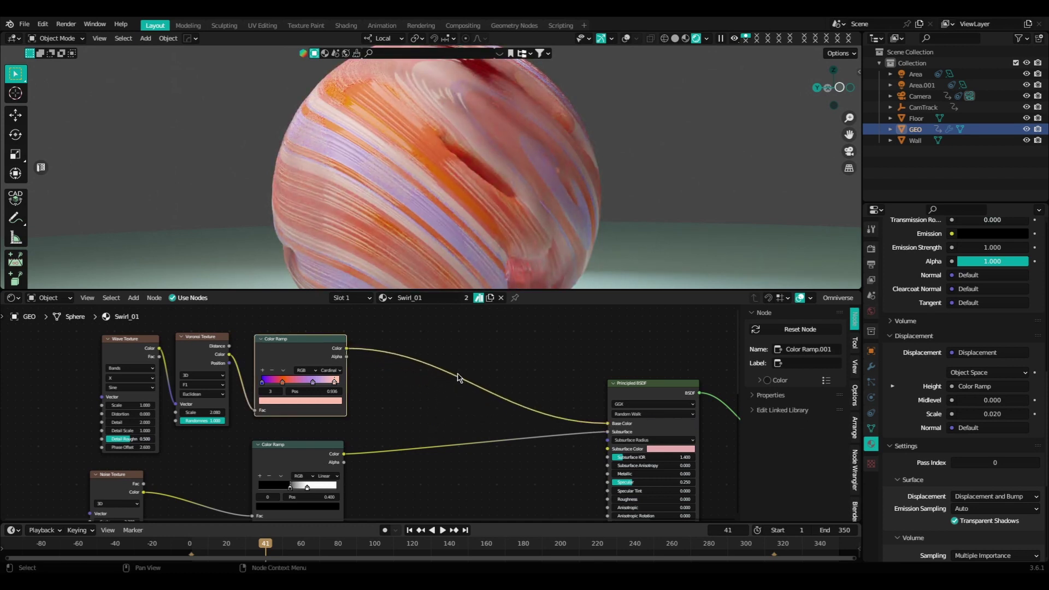
Inspect the striped sphere and move the base-color Wave Texture slightly farther from its Voronoi Texture
middle_drag(437, 247, 467, 247)
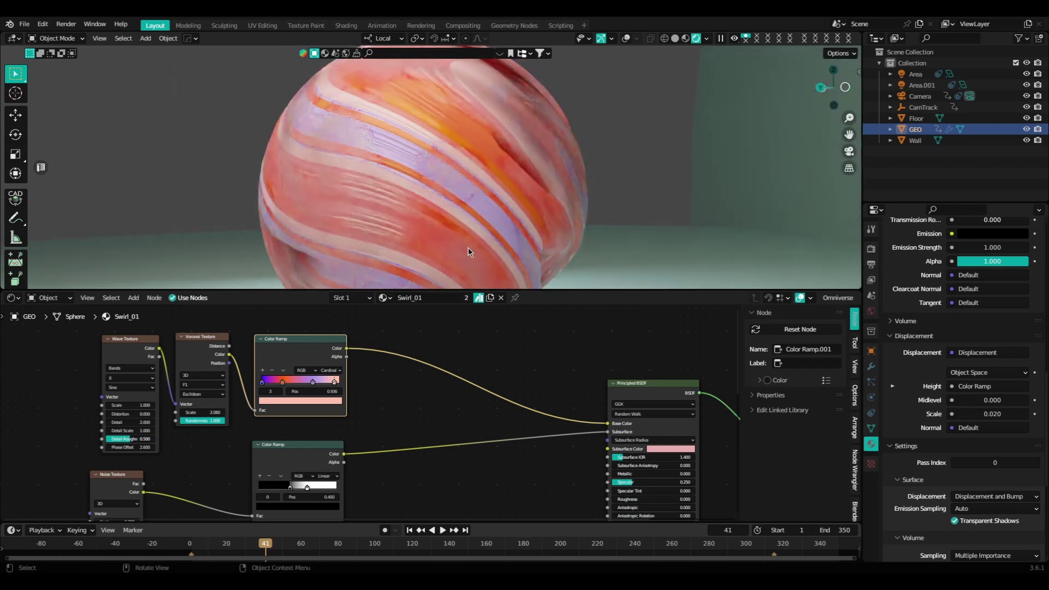
scroll(468, 247, down, 3)
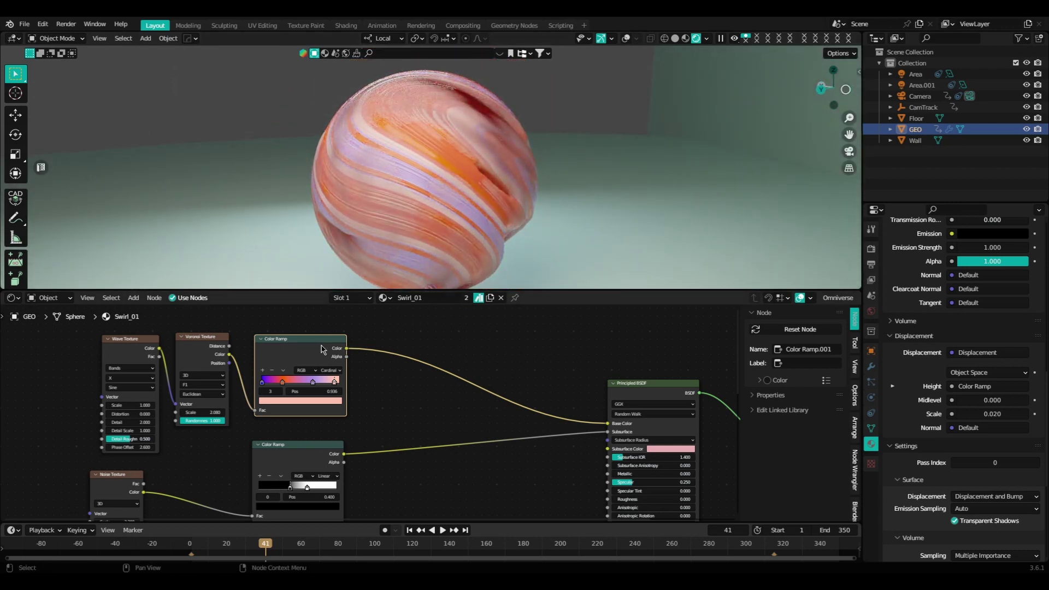
middle_drag(181, 369, 243, 367)
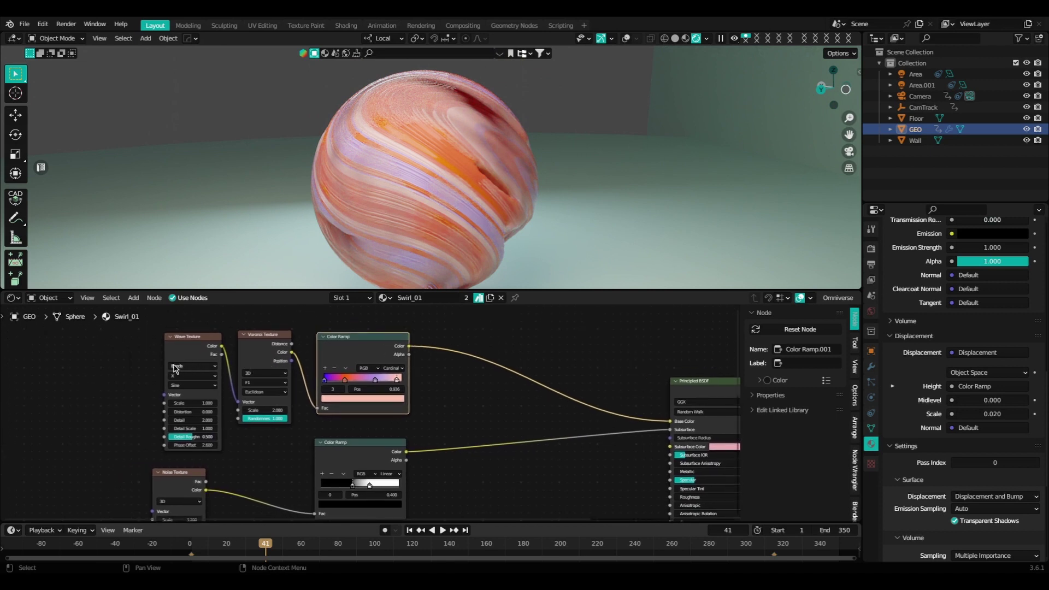
scroll(175, 370, down, 1)
middle_drag(174, 376, 236, 375)
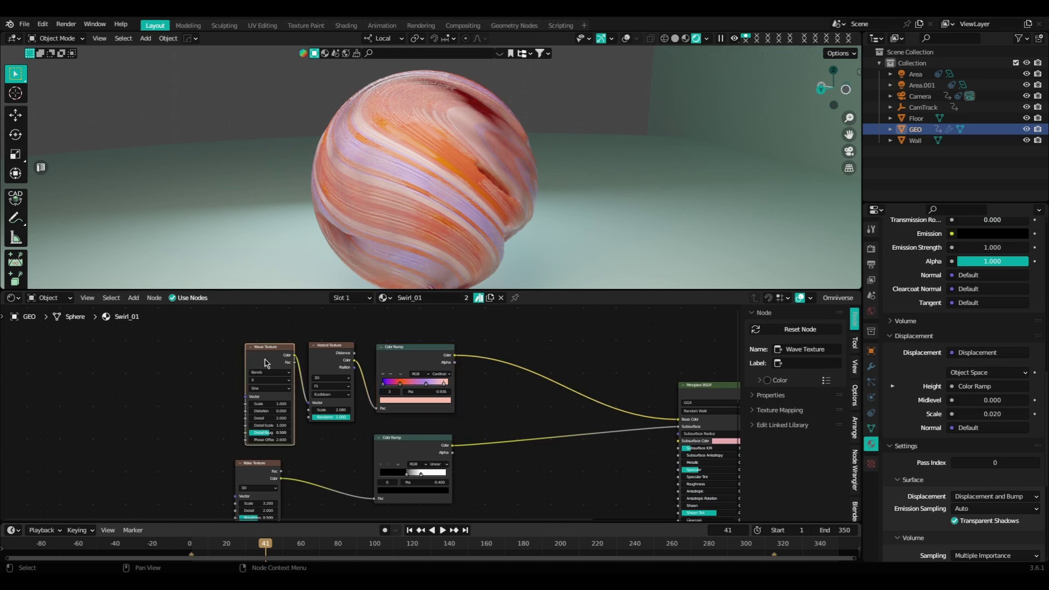
drag(280, 362, 266, 362)
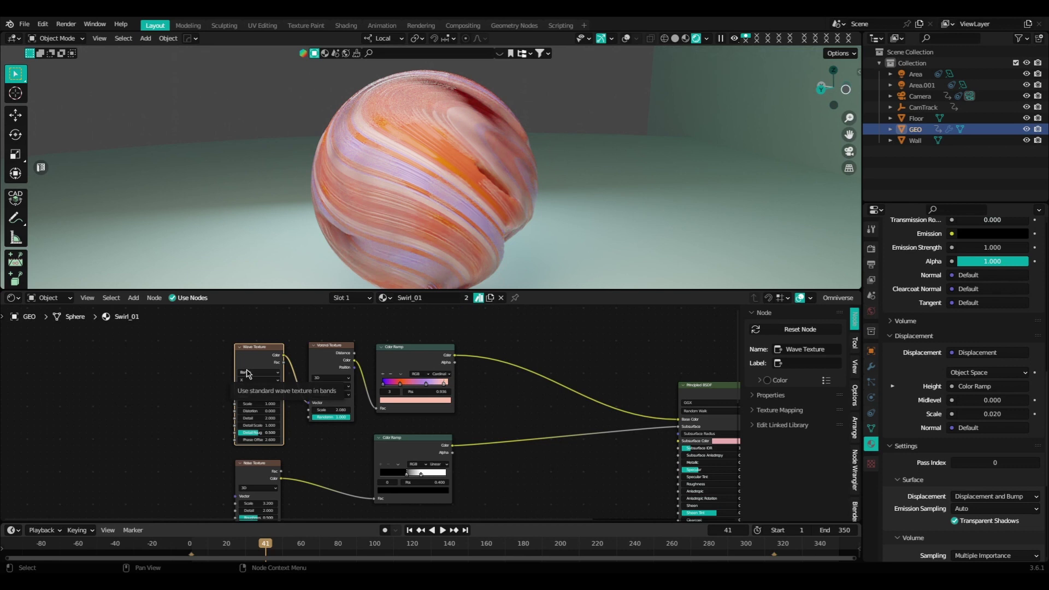
Add Texture Coordinate and Mapping nodes feeding the Vector input of the base-color Wave Texture
scroll(243, 360, up, 1)
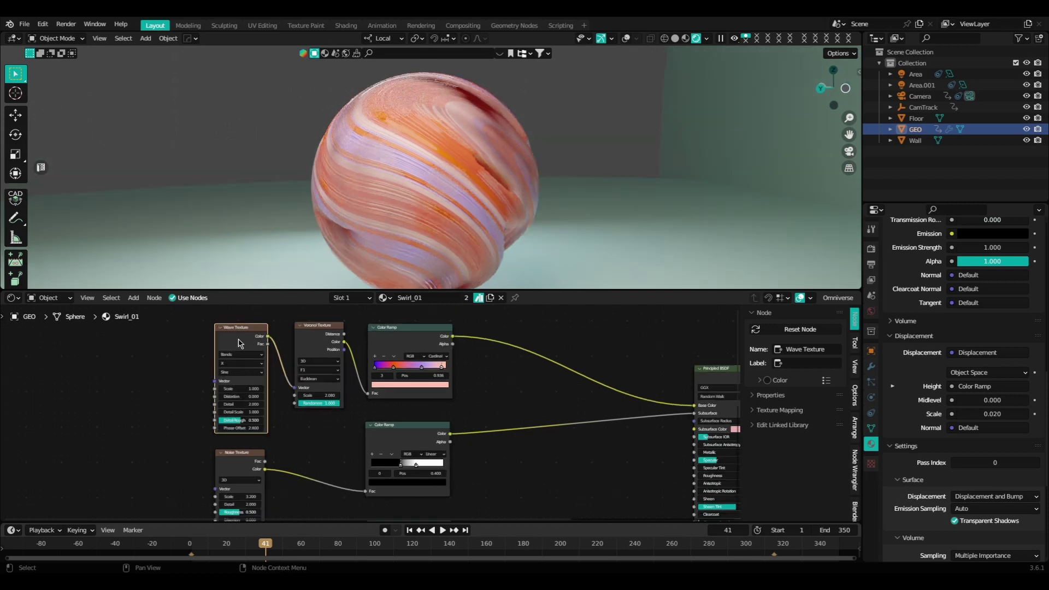
key(ctrl)
key(ctrl+t)
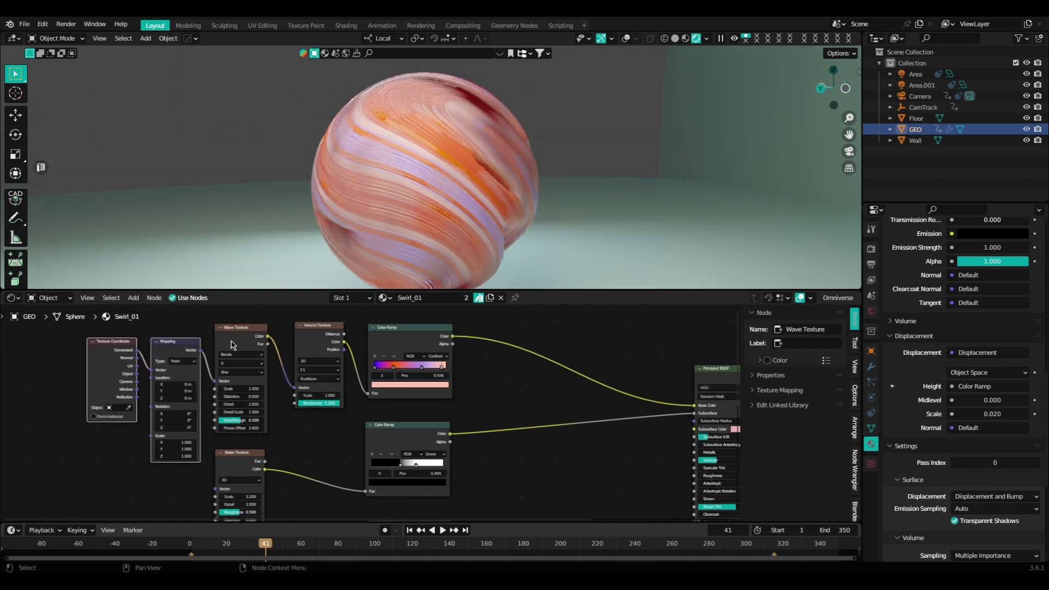
scroll(232, 344, up, 3)
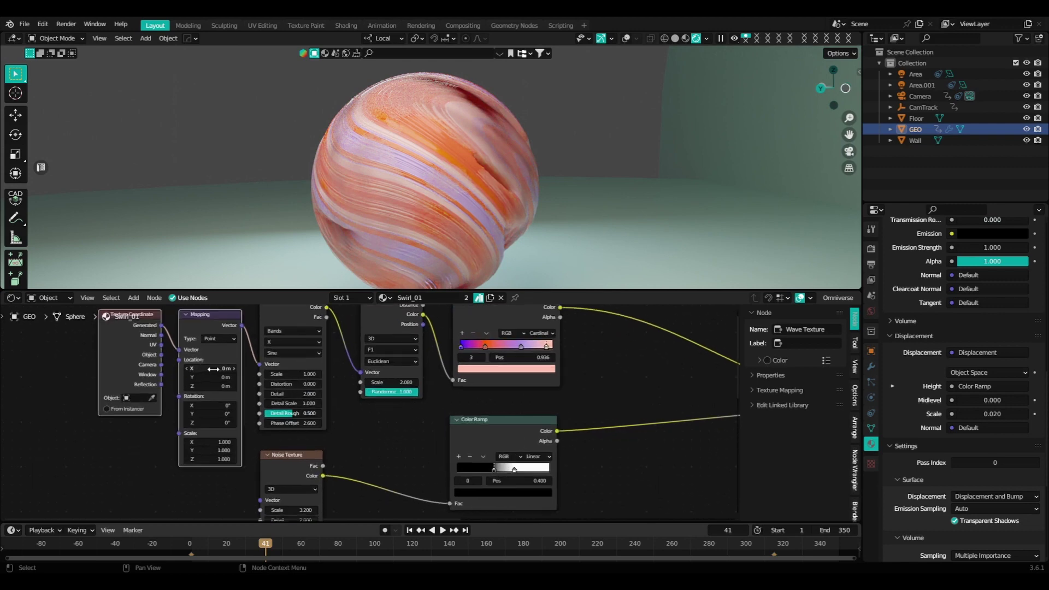
scroll(212, 368, up, 3)
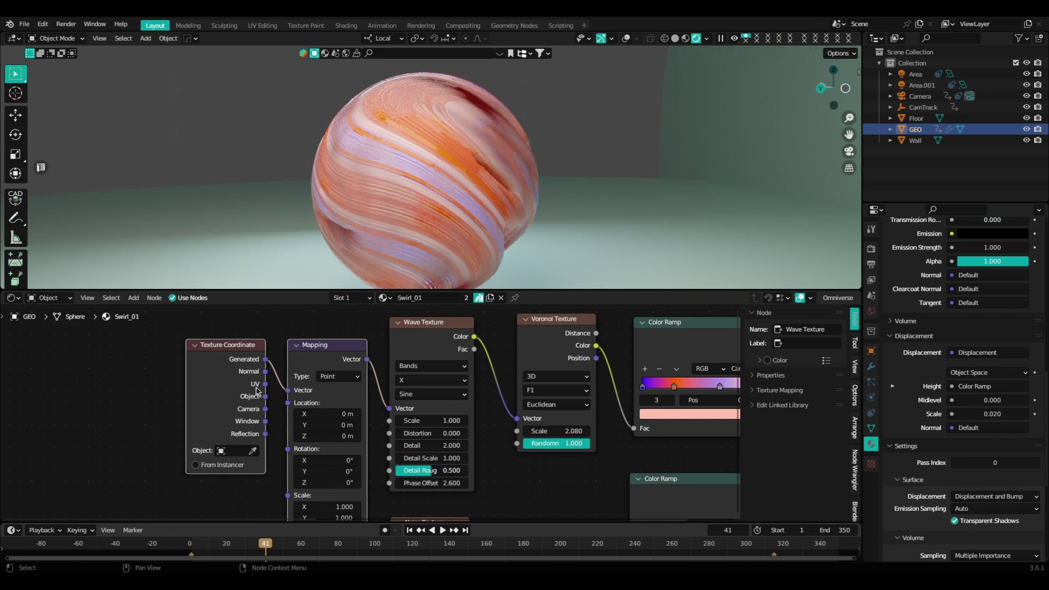
Try the Texture Coordinate's Normal, UV and Object outputs in turn as the Mapping node's Vector input
drag(265, 372, 296, 398)
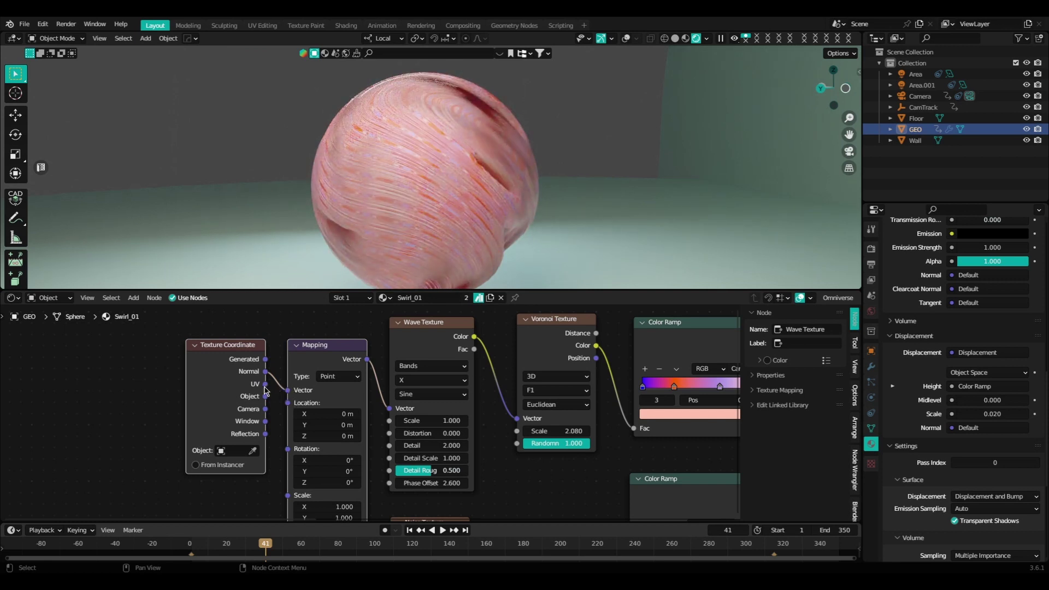
drag(264, 385, 288, 394)
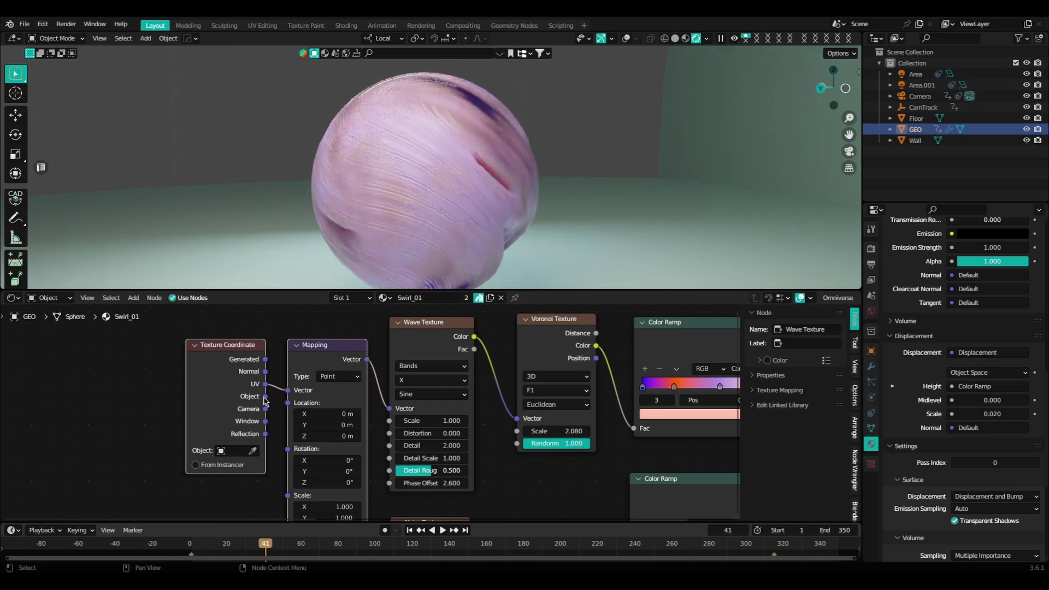
drag(265, 396, 288, 390)
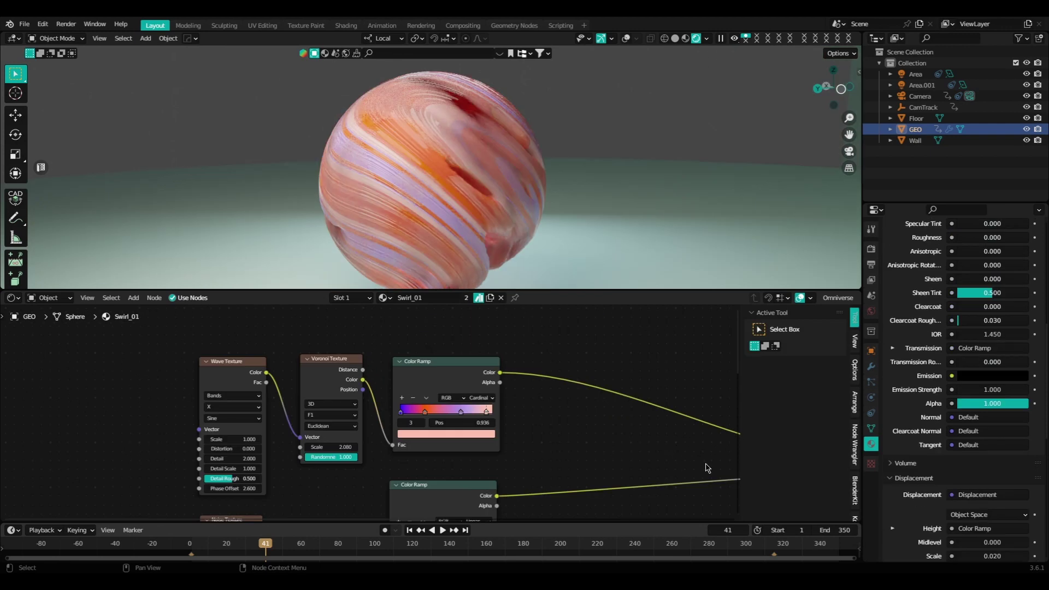
Insert a Hue/Saturation/Value node between the multicolor Color Ramp and the Principled BSDF's Base Color
middle_drag(708, 468, 550, 451)
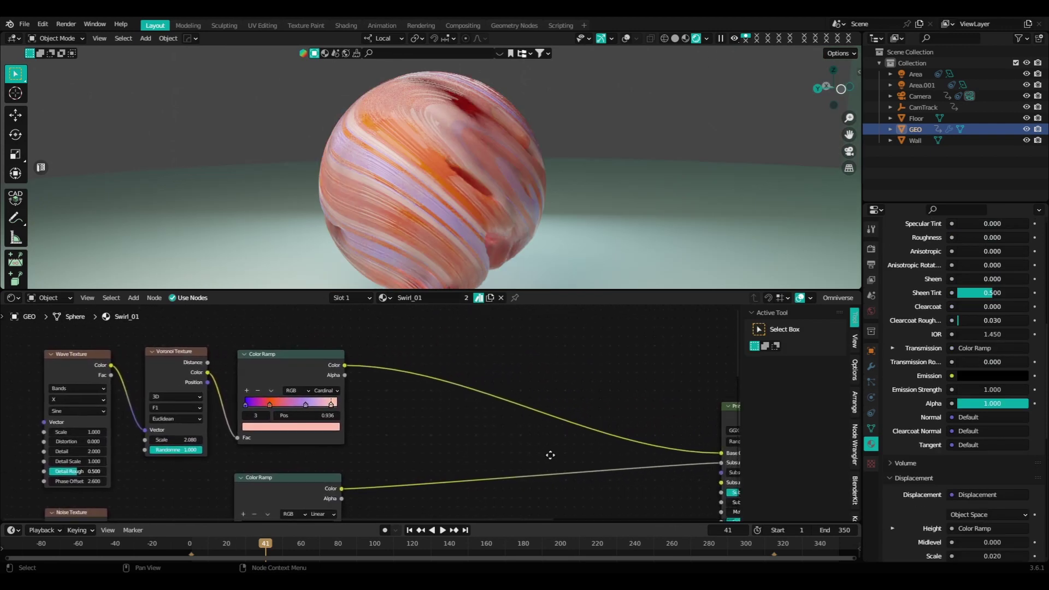
key(shift+a)
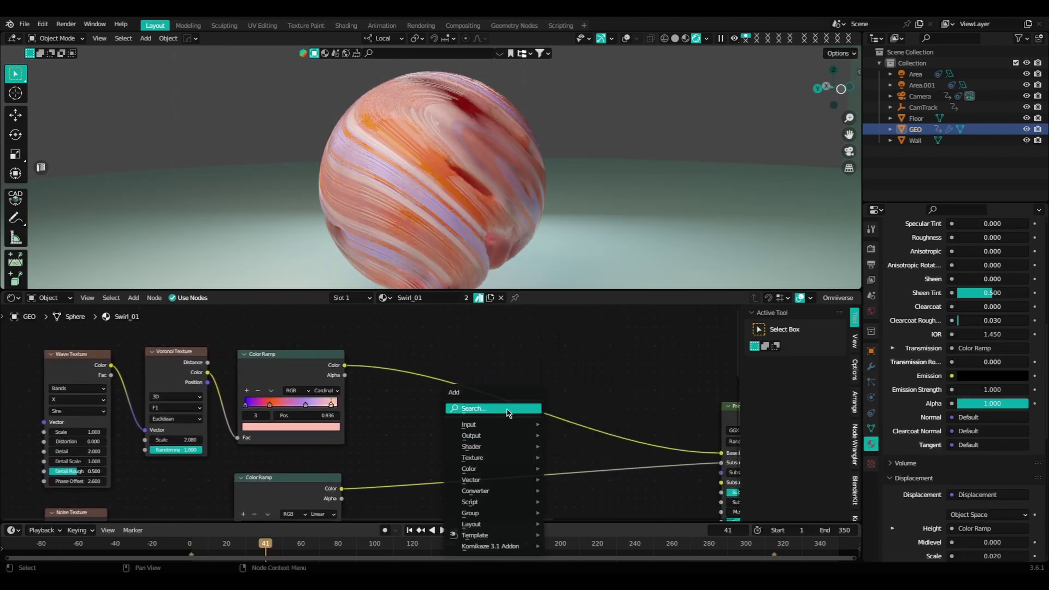
click(496, 411)
text(hue)
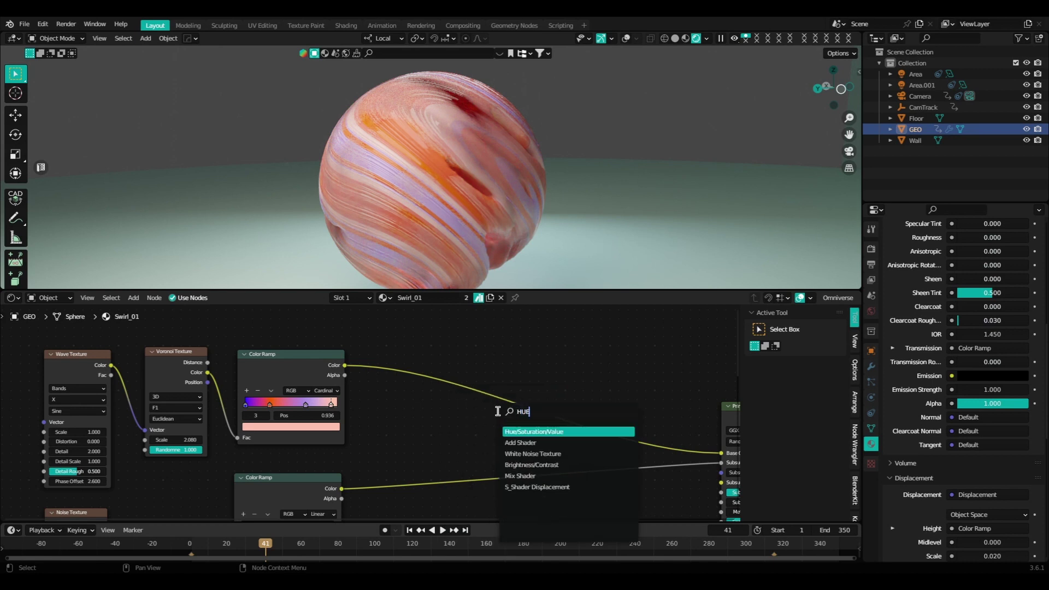
click(514, 431)
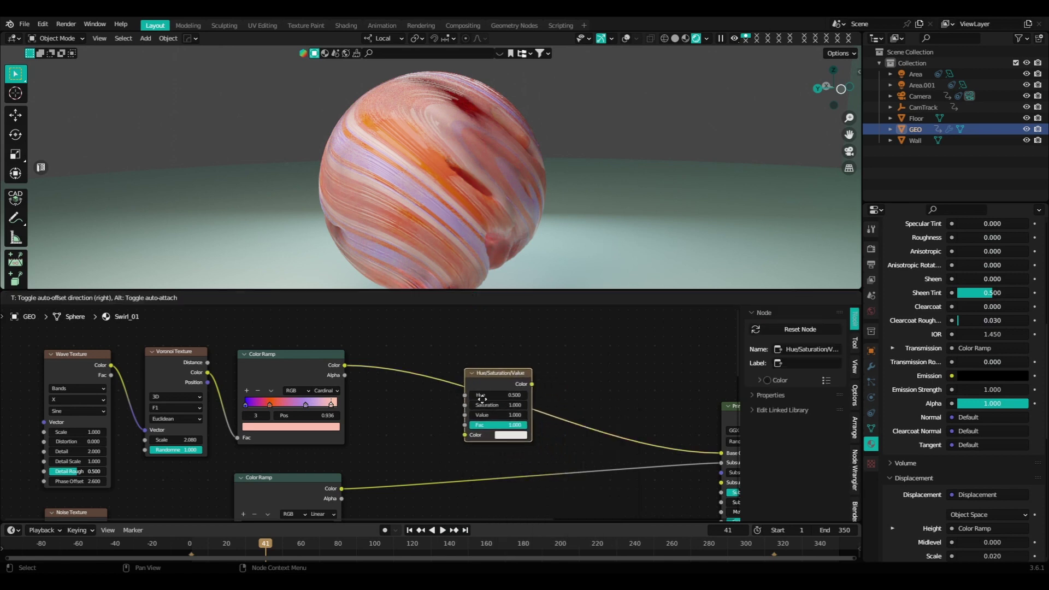
click(481, 400)
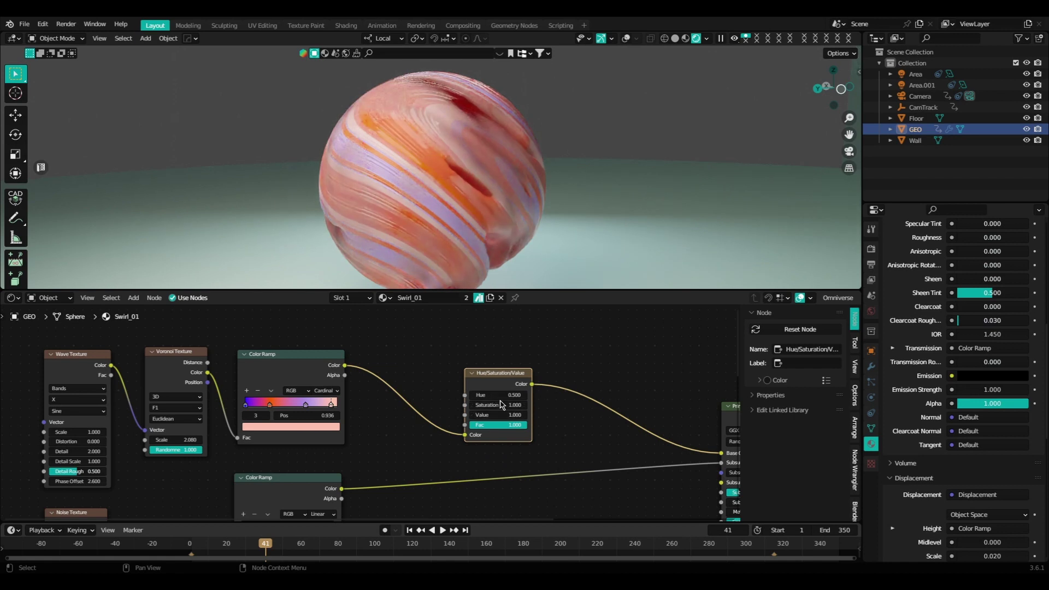
Try hue values of 0.4 and 0.7 on the Hue/Saturation/Value node
double_click(499, 395)
key(BackSpace)
text(.4)
key(Return)
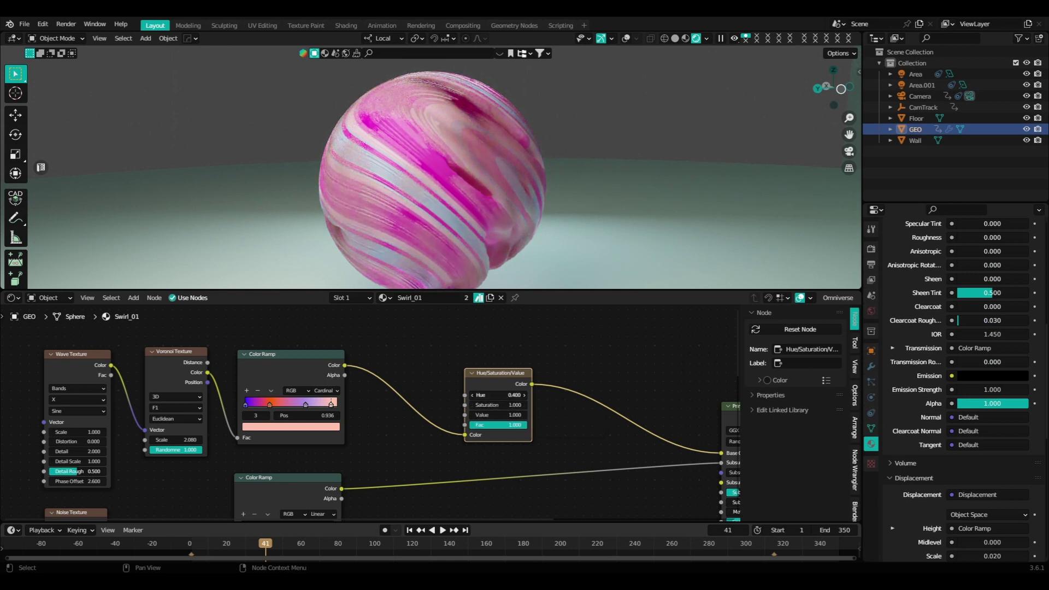
click(502, 396)
text(.7)
key(Return)
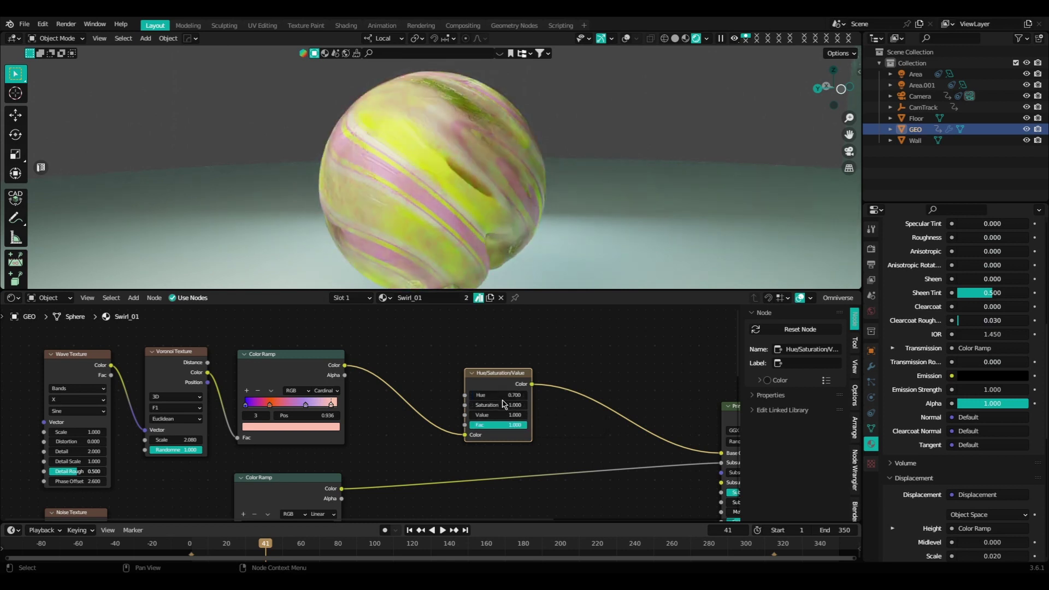
Set the Hue/Saturation/Value node's hue to 0.45 and move the node closer to the multicolor Color Ramp
click(502, 397)
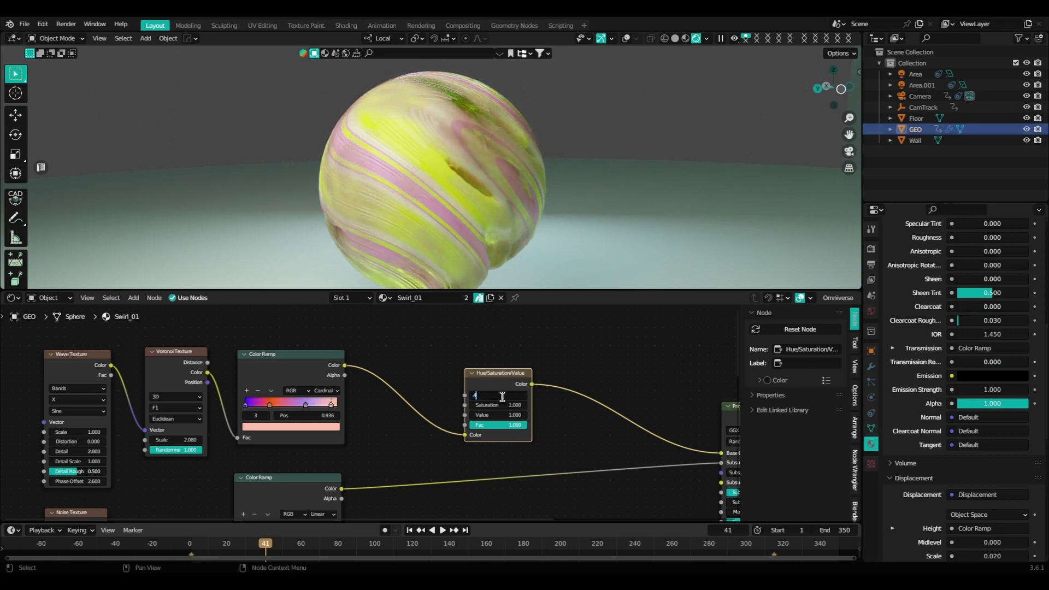
key(Return)
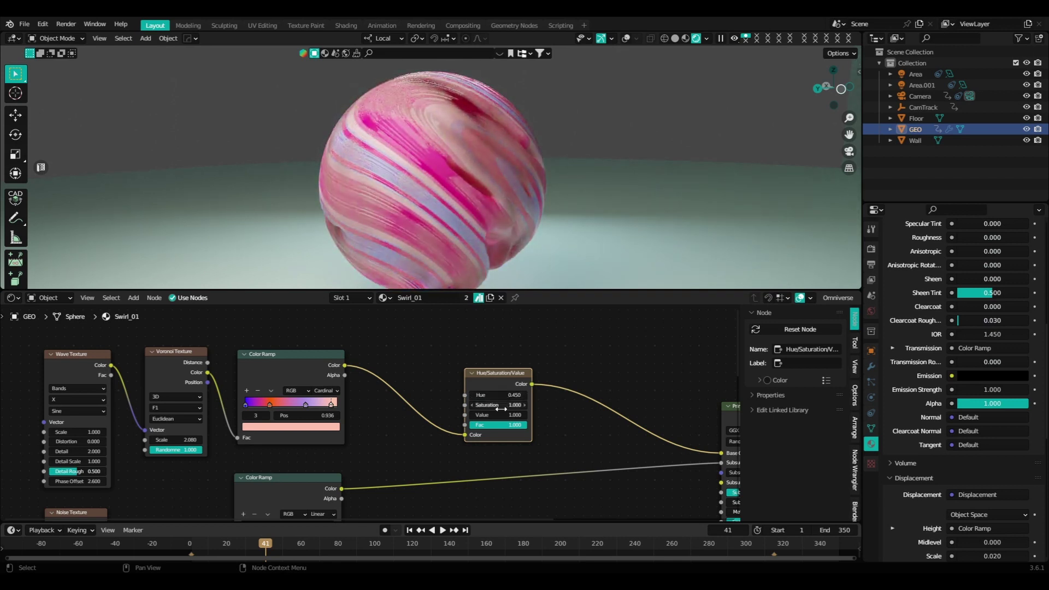
middle_drag(552, 440, 521, 418)
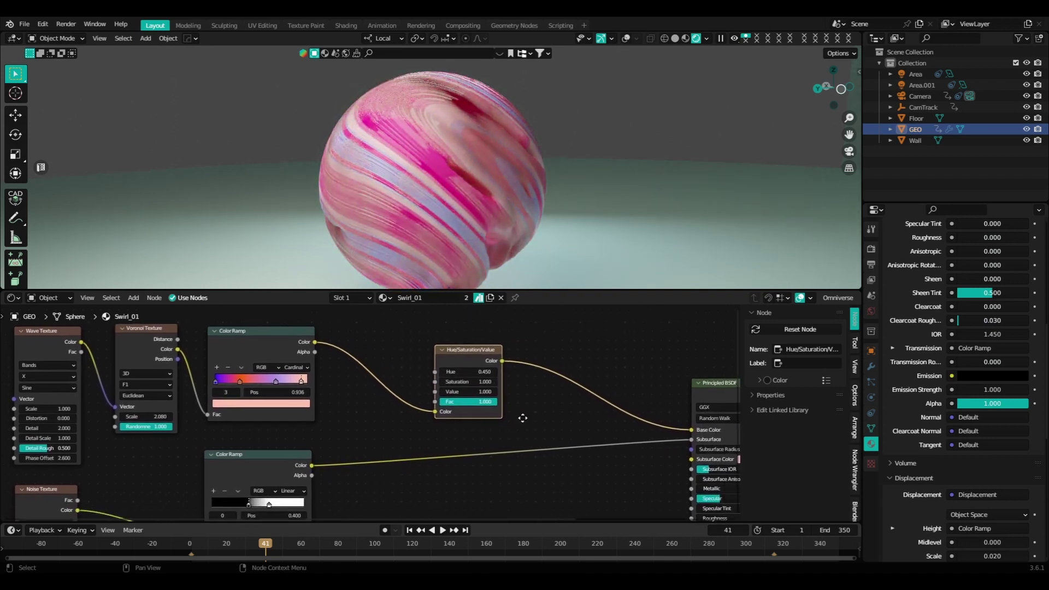
drag(457, 351, 390, 337)
middle_drag(471, 373, 419, 379)
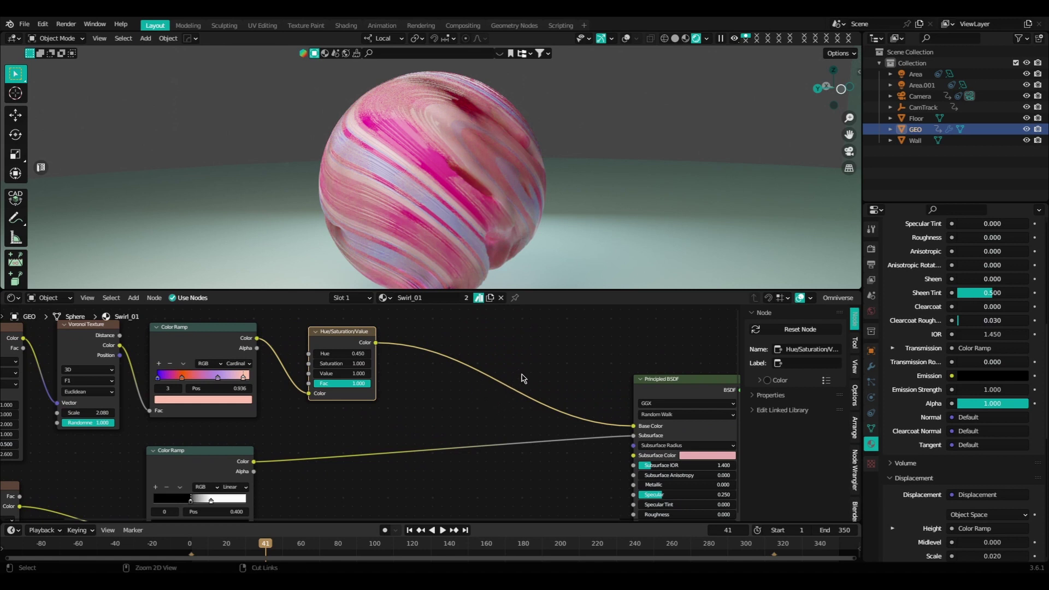
Cut the link from Hue/Saturation/Value to Base Color and place a Mix Color node between that node and the Principled BSDF
ctrl+right_drag(522, 375, 494, 394)
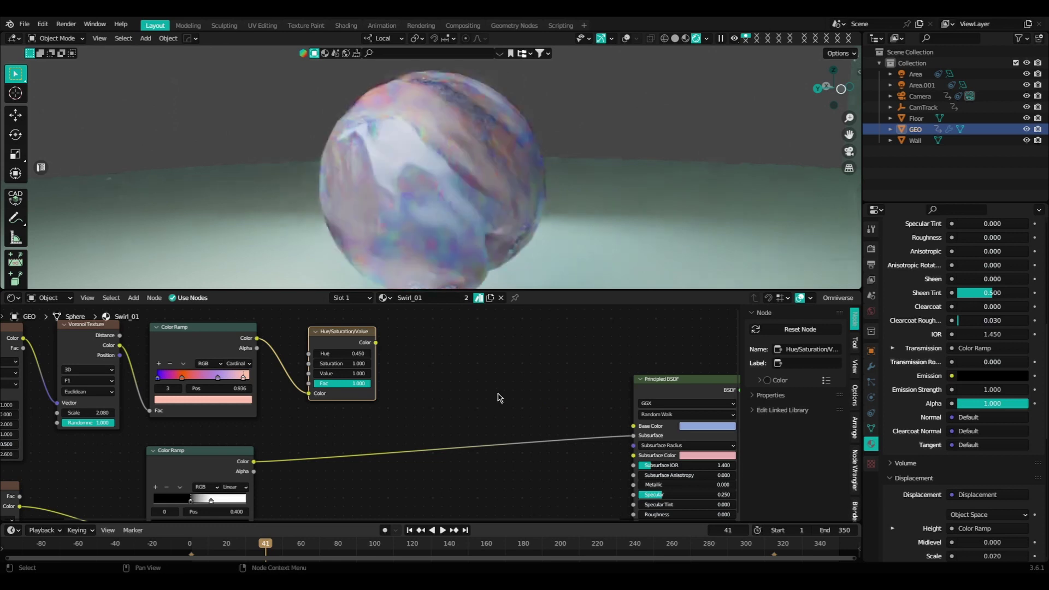
middle_drag(496, 398, 487, 391)
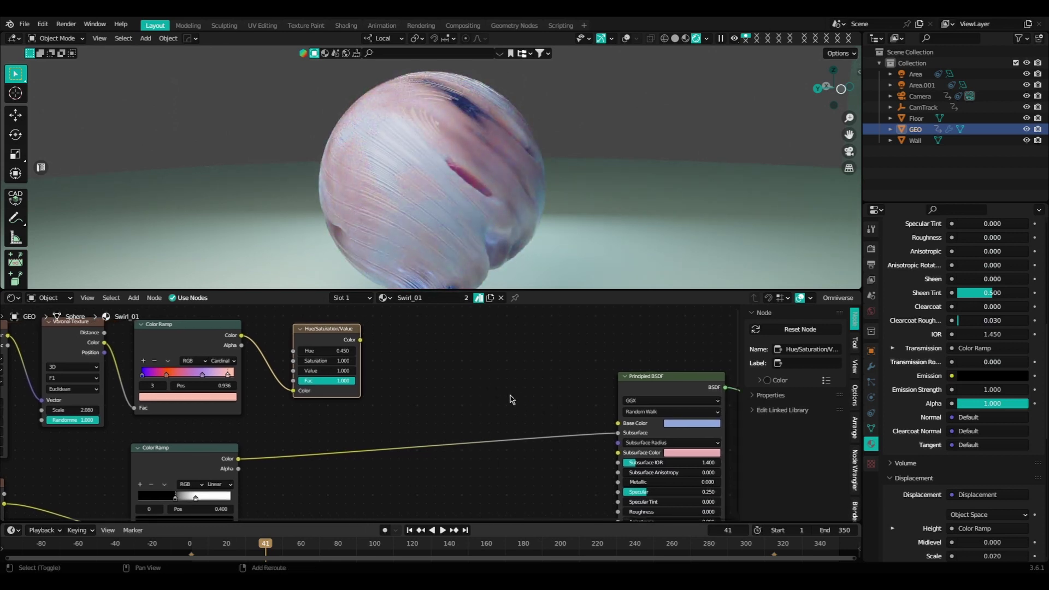
key(shift+a)
click(510, 394)
text(mix)
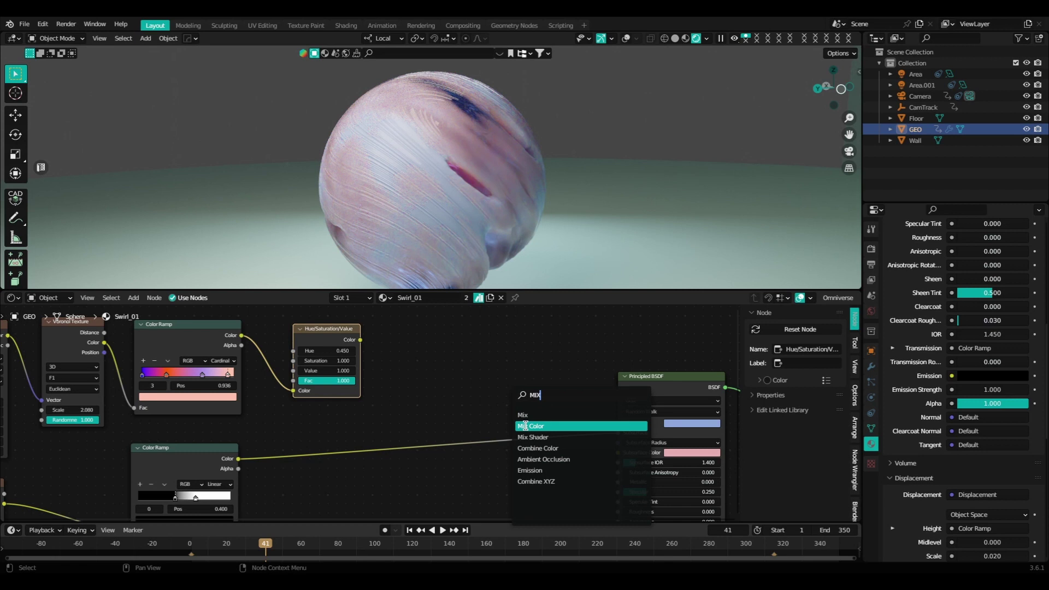
key(Return)
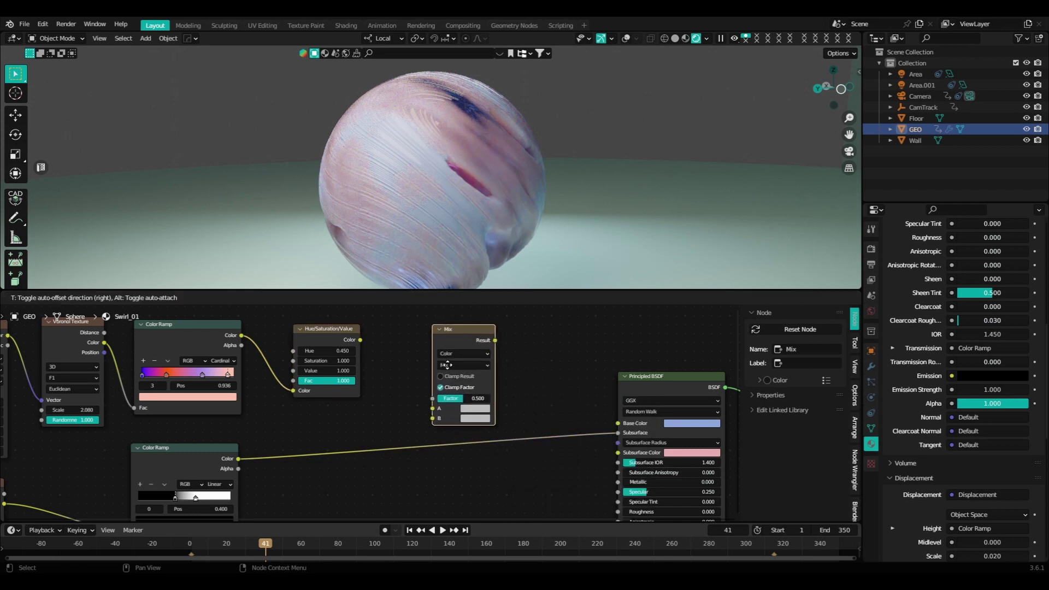
click(447, 365)
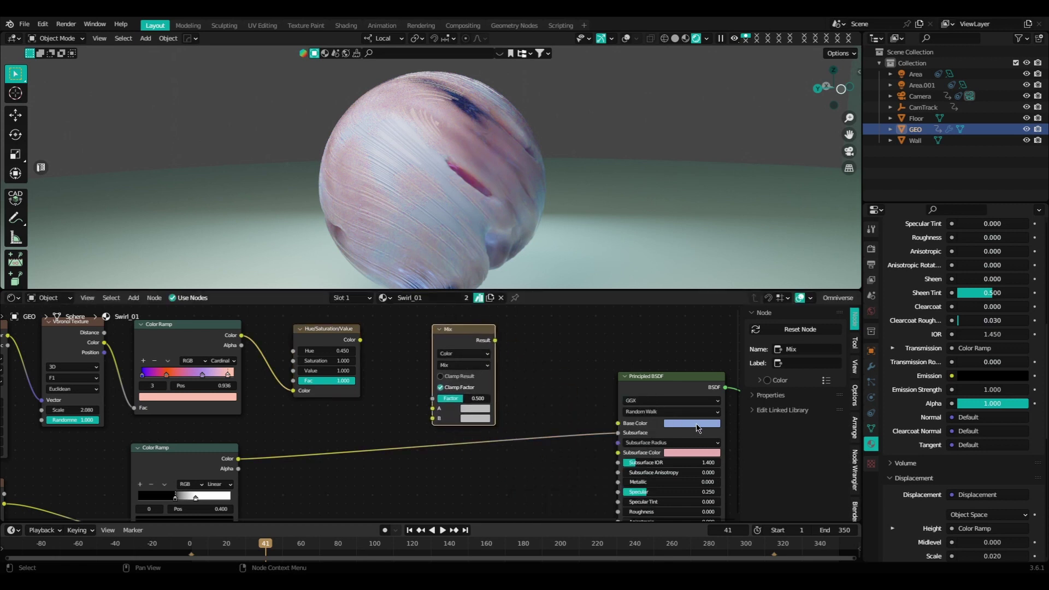
Wire the Mix node between Hue/Saturation/Value (input A) and Base Color, copying the Principled BSDF's blue base color into input B
drag(698, 427, 487, 425)
drag(361, 339, 432, 408)
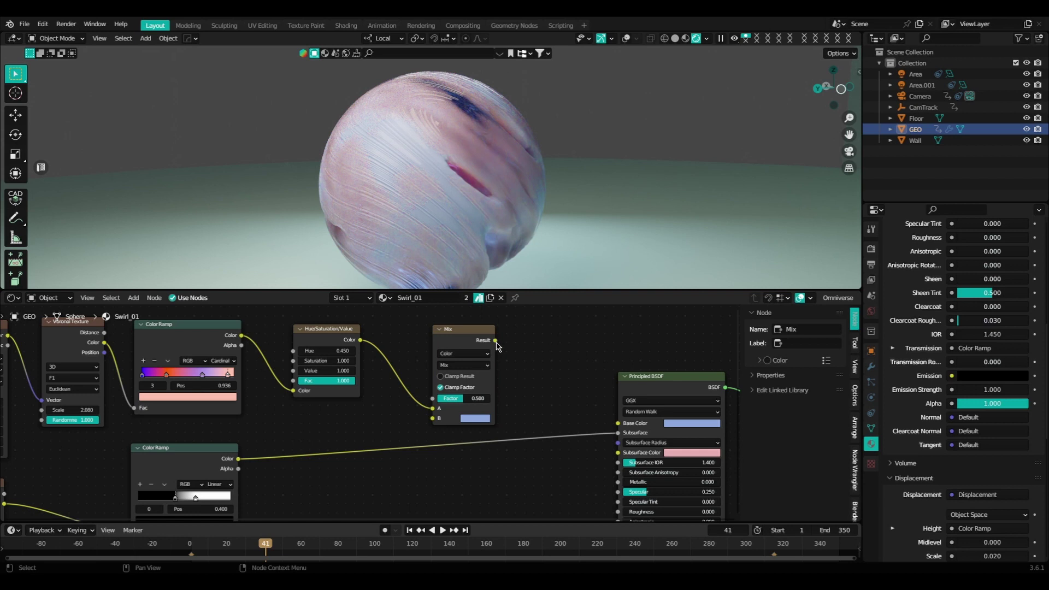
drag(496, 342, 617, 424)
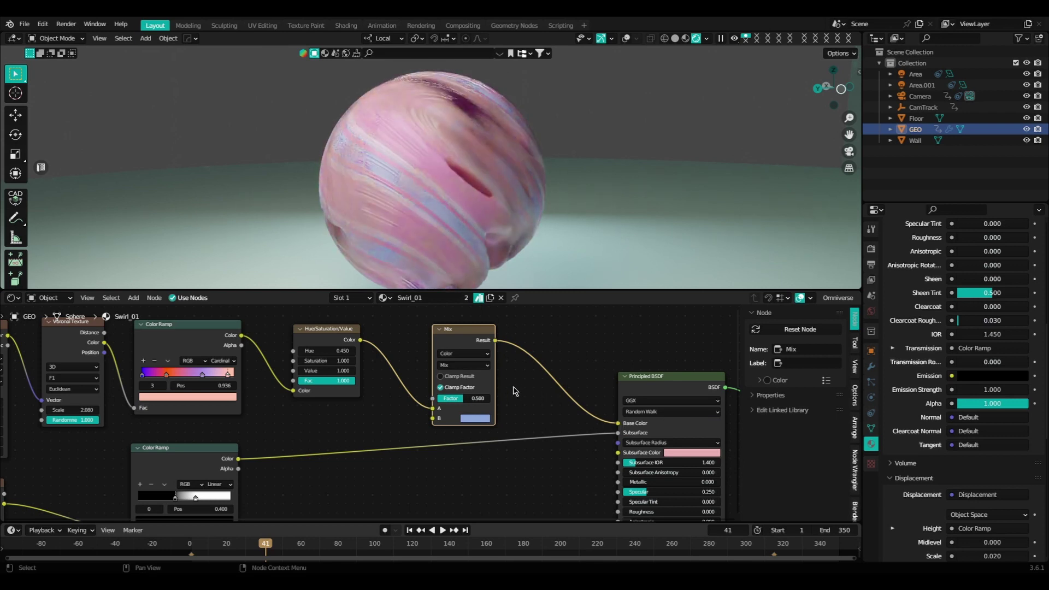
Try factors of 0 and 1 on the Mix node to compare the swirl colors with the blue base color
middle_drag(515, 387, 526, 374)
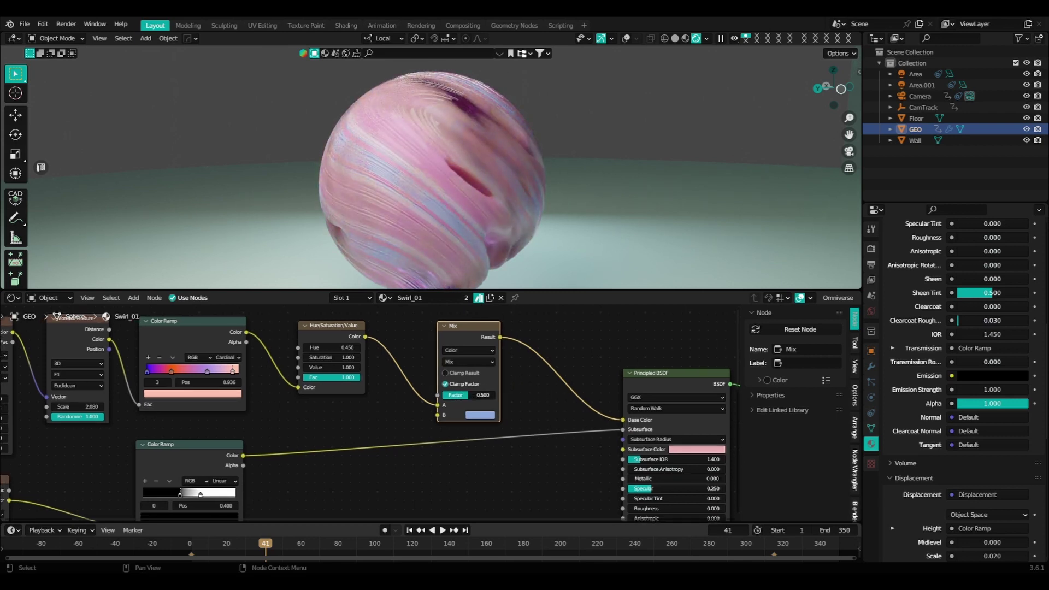
key(BackSpace)
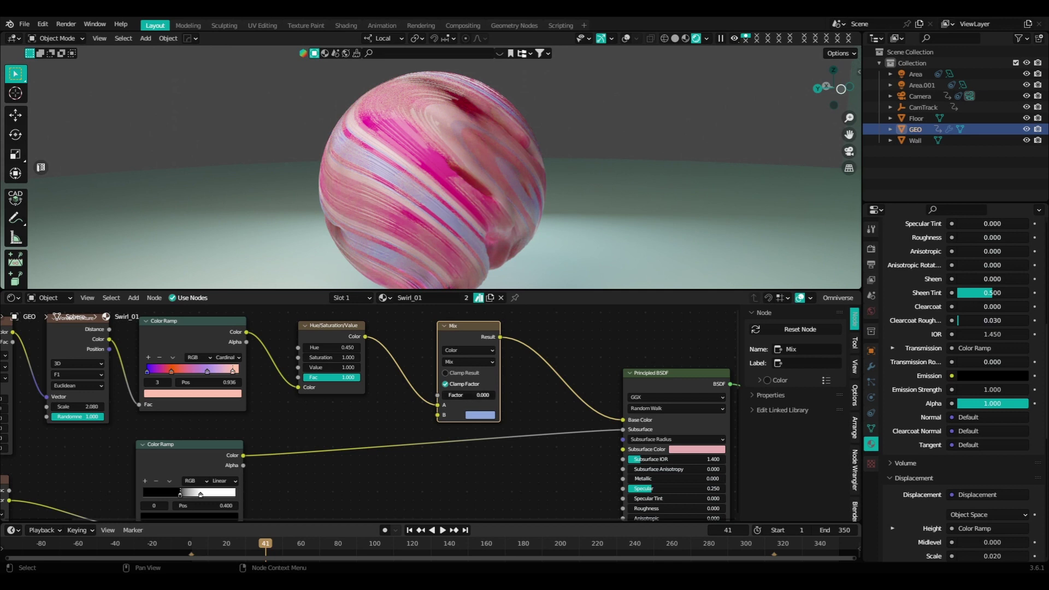
drag(459, 395, 500, 394)
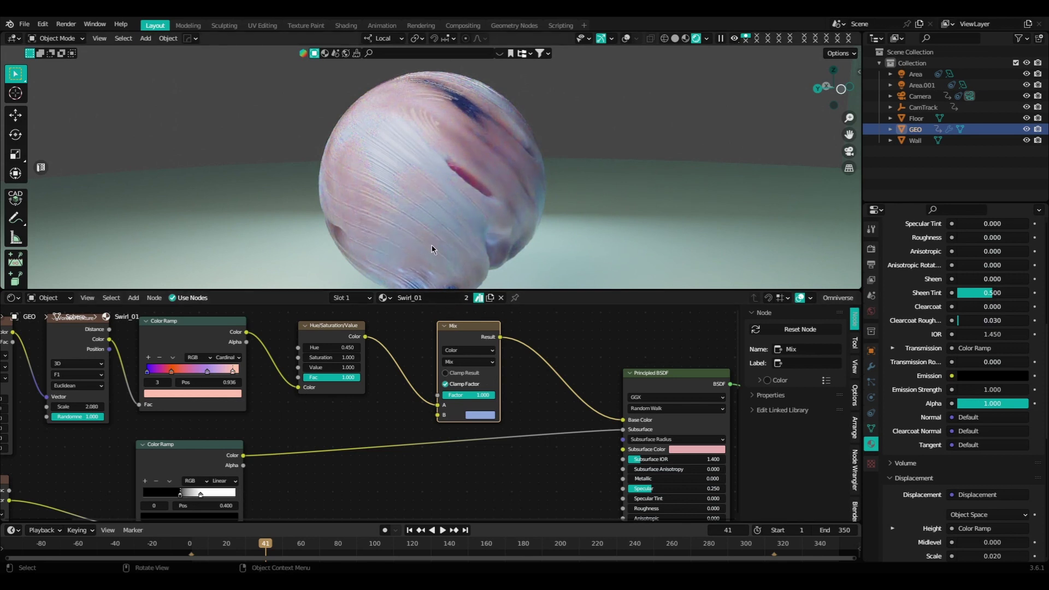
click(481, 395)
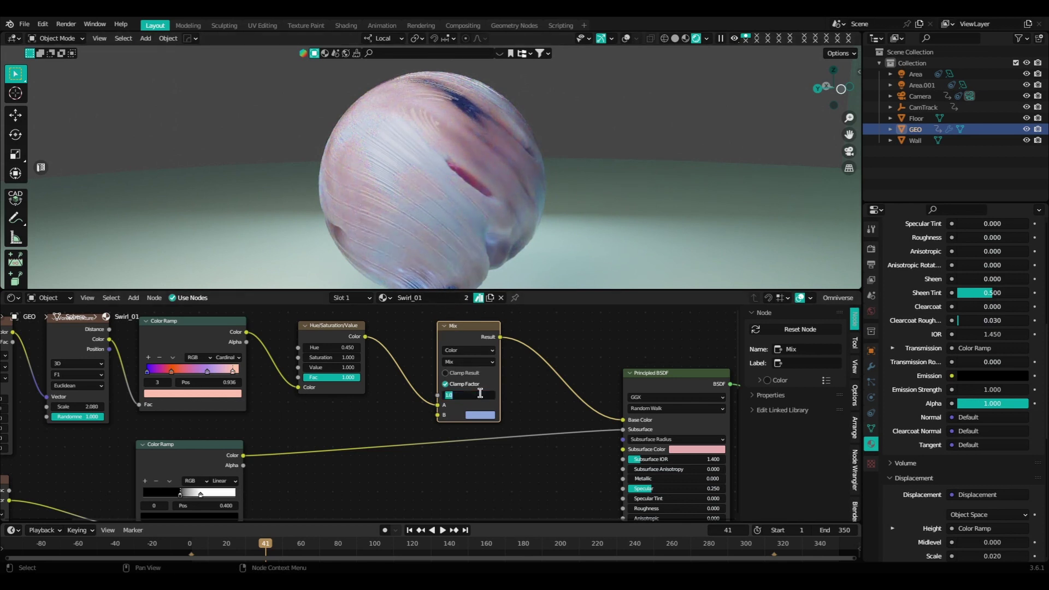
key(Return)
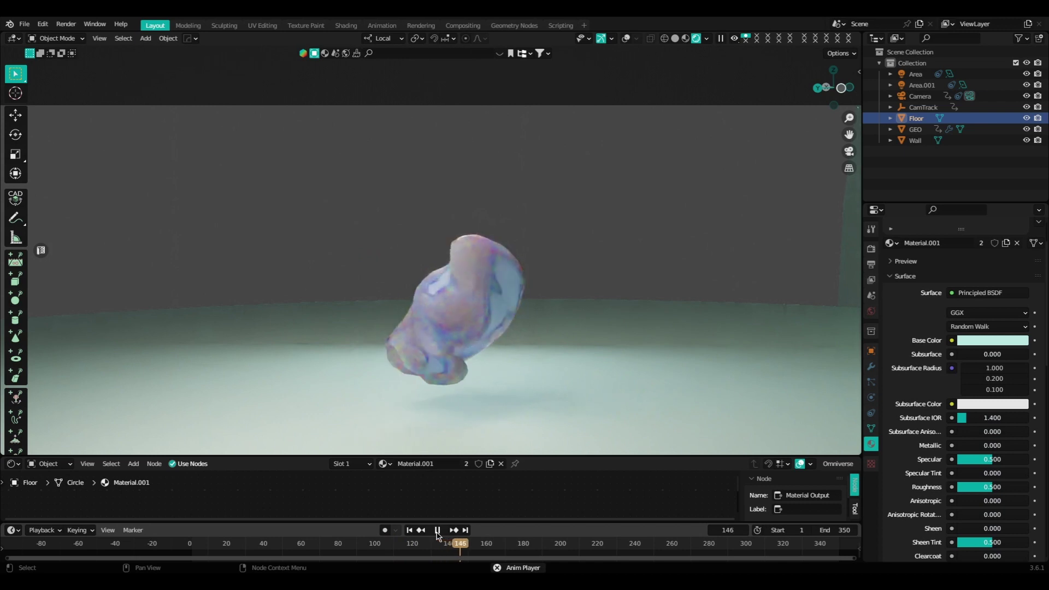
middle_drag(425, 411, 581, 400)
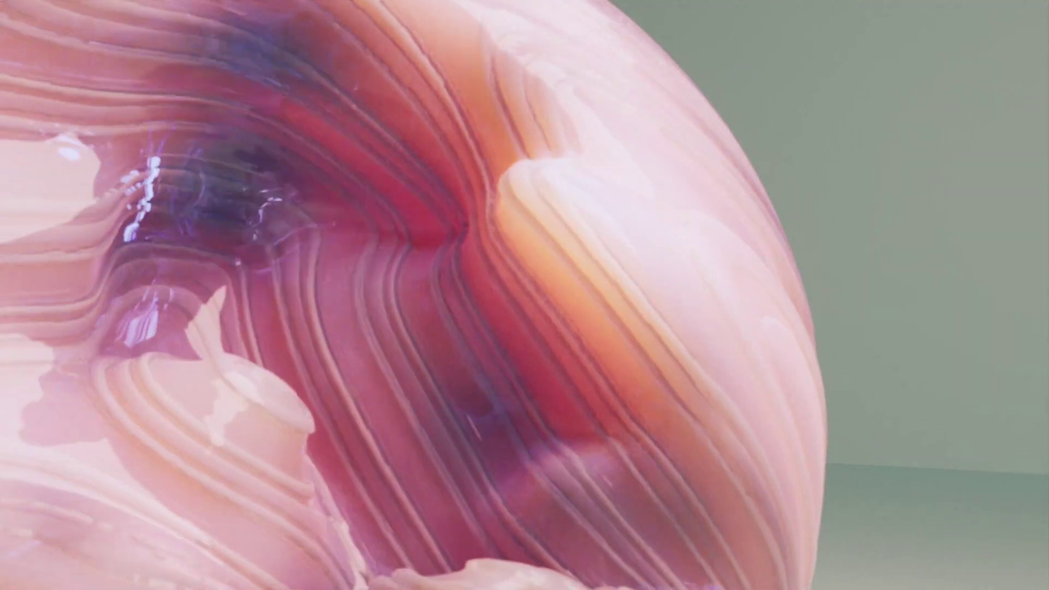